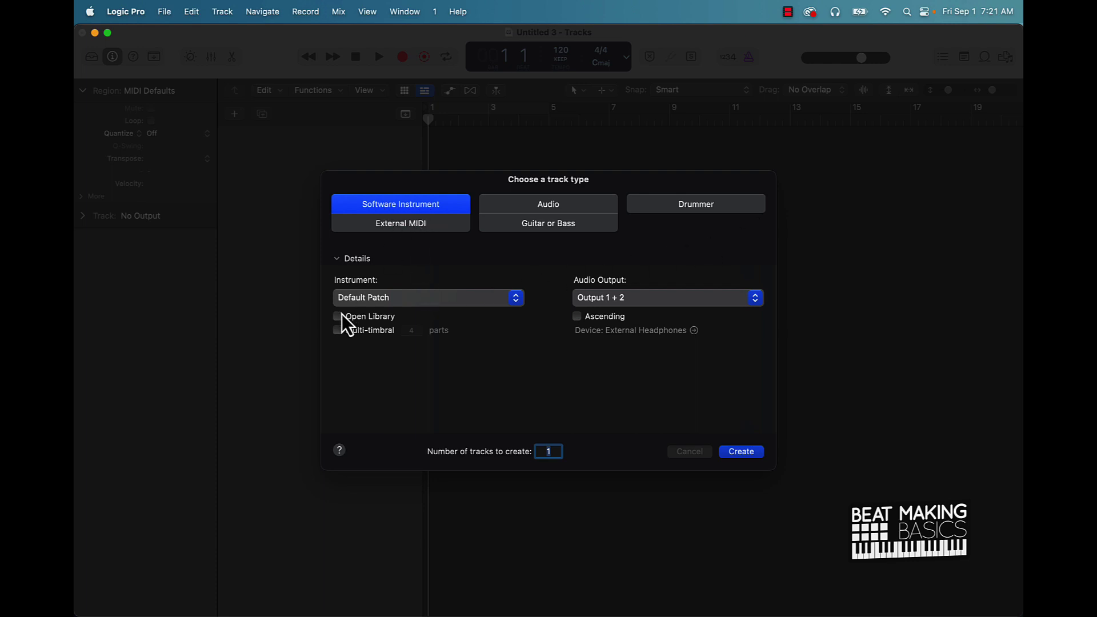
Step: Create one software instrument track with Drum Kit Designer in stereo as its instrument
{"action": "left_click", "coordinate": [398, 301]}
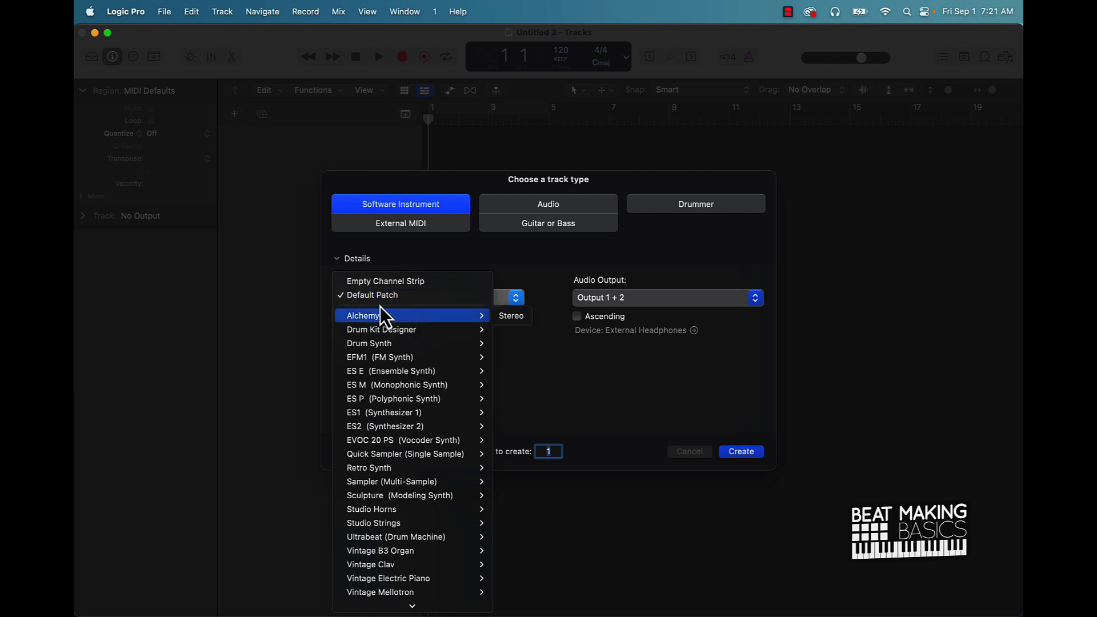
{"action": "mouse_move", "coordinate": [400, 320]}
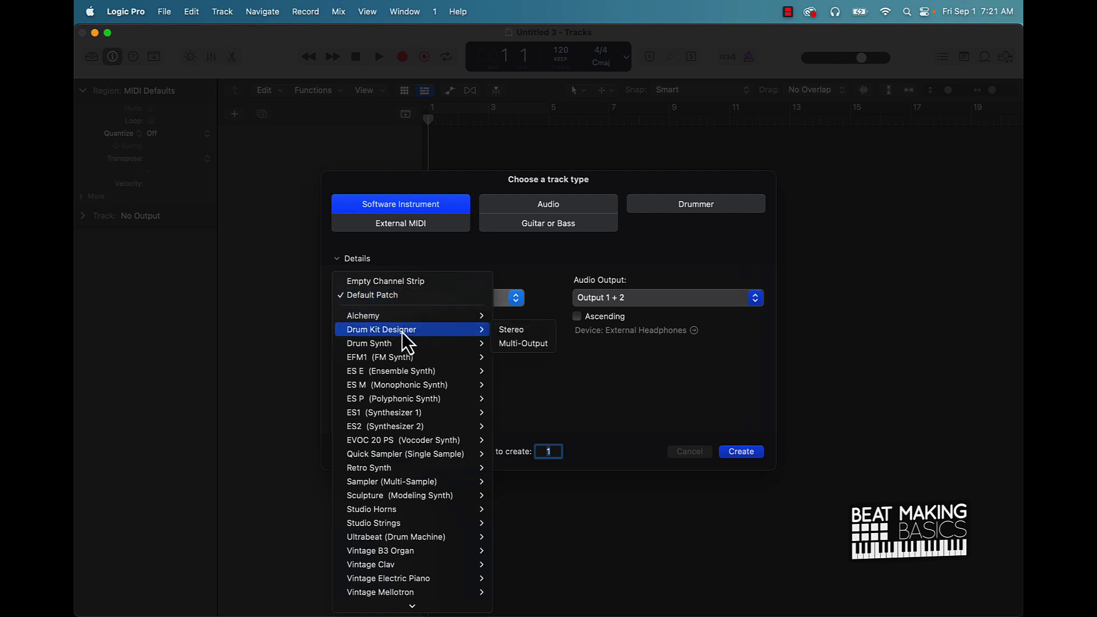
{"action": "left_click", "coordinate": [515, 330]}
{"action": "left_click", "coordinate": [748, 451]}
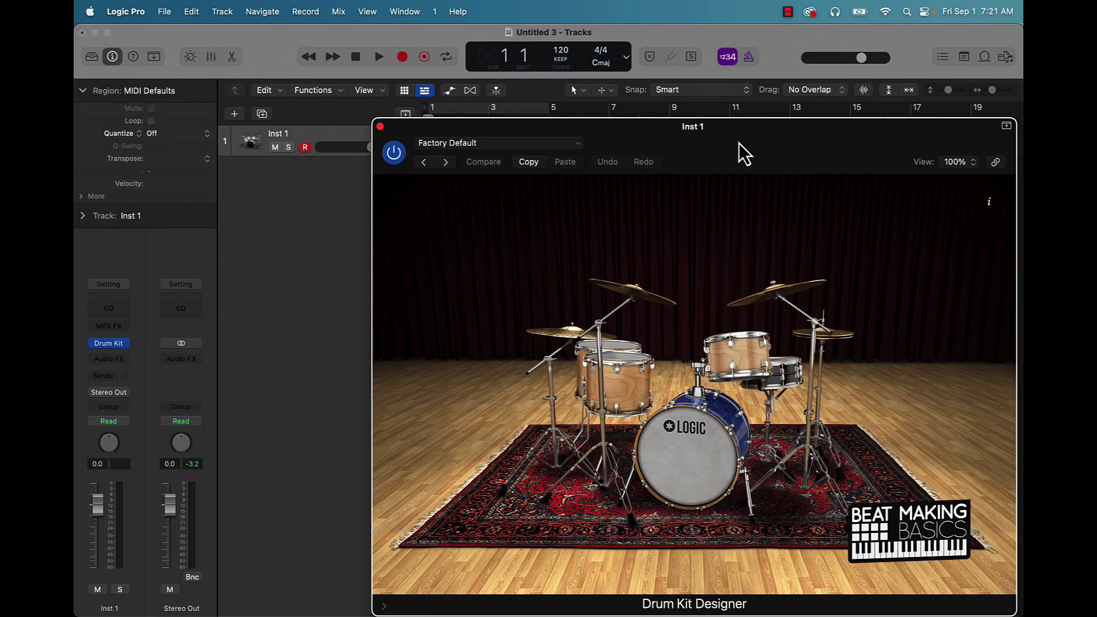
Step: Reposition the Drum Kit Designer window and look through its available presets
{"action": "left_click_drag", "start_coordinate": [738, 143], "coordinate": [592, 85]}
{"action": "left_click", "coordinate": [317, 87]}
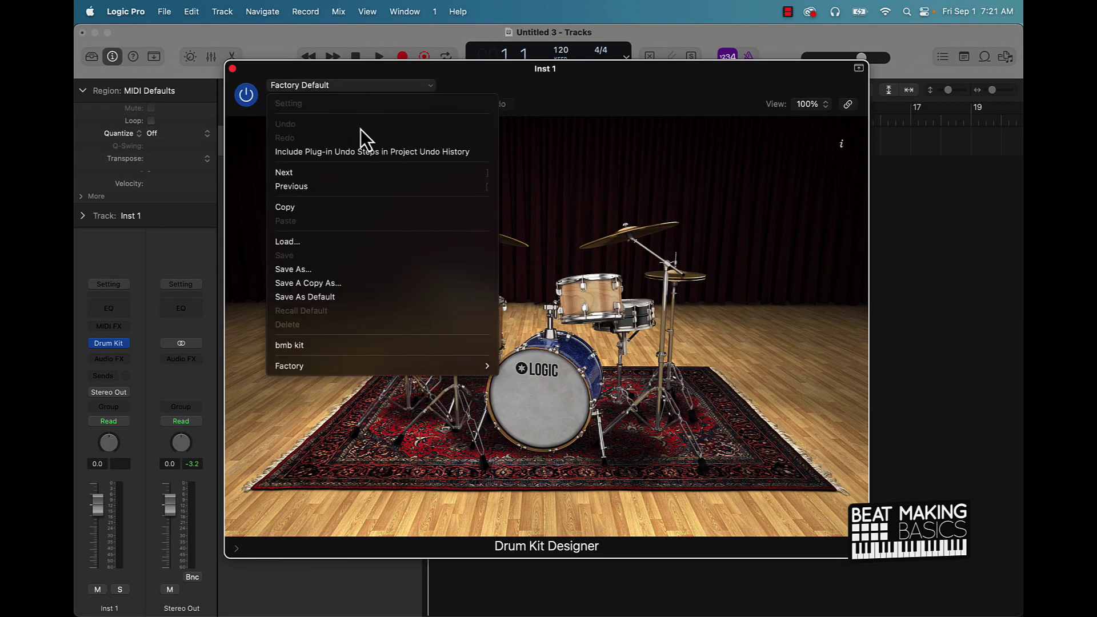
{"action": "mouse_move", "coordinate": [328, 368]}
{"action": "left_click", "coordinate": [630, 96]}
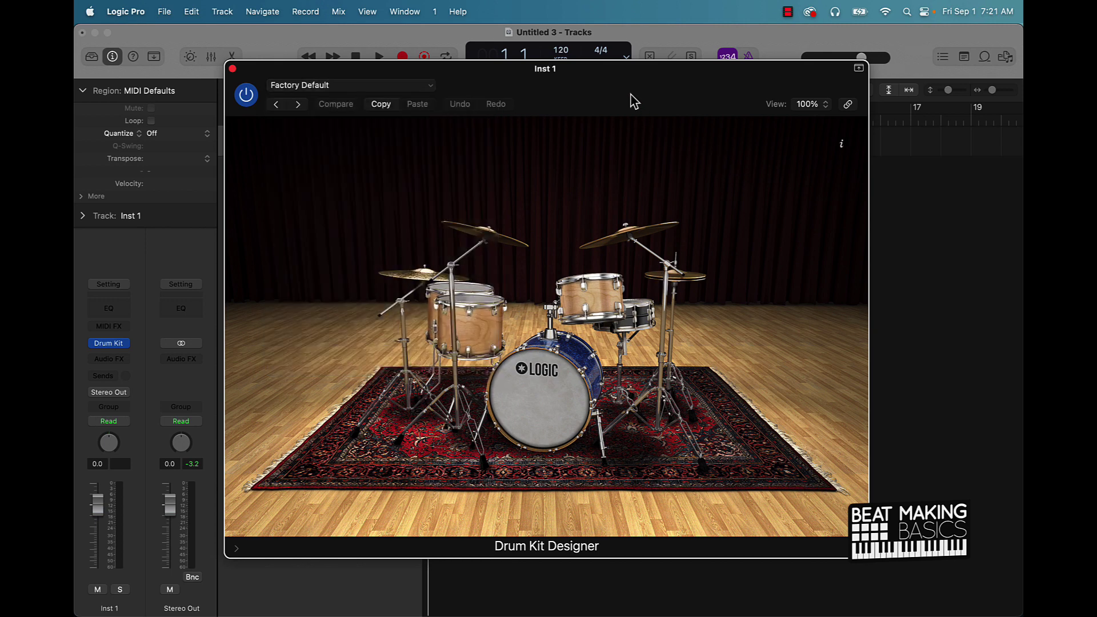
Step: Show the on-screen musical keyboard in piano layout and move it clear of the drum kit
{"action": "key", "text": "cmd+k"}
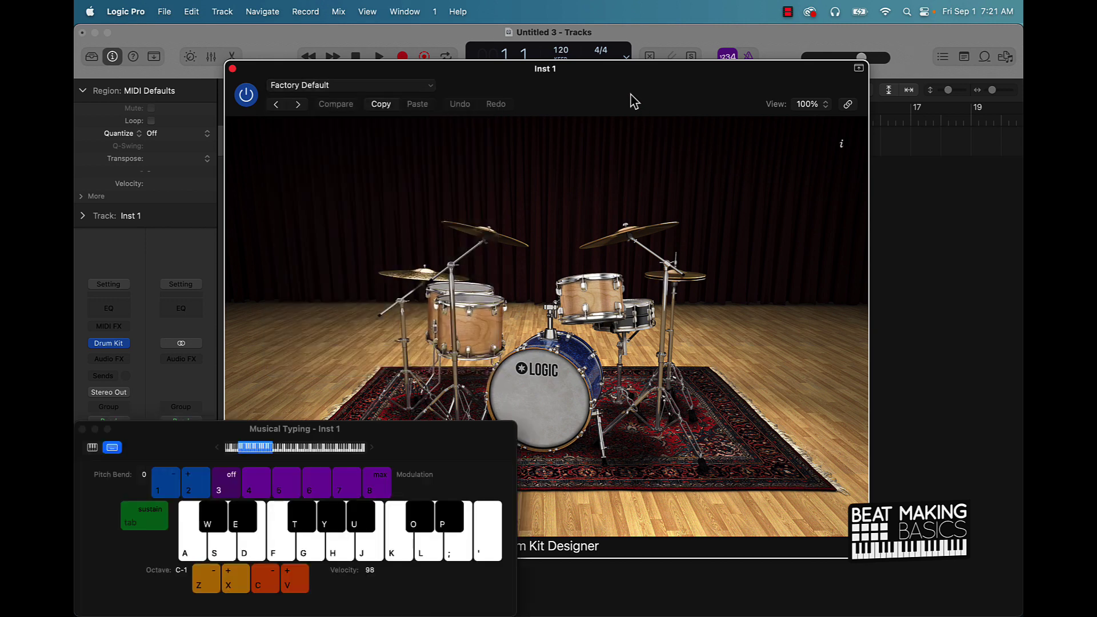
{"action": "left_click_drag", "start_coordinate": [417, 434], "coordinate": [511, 375]}
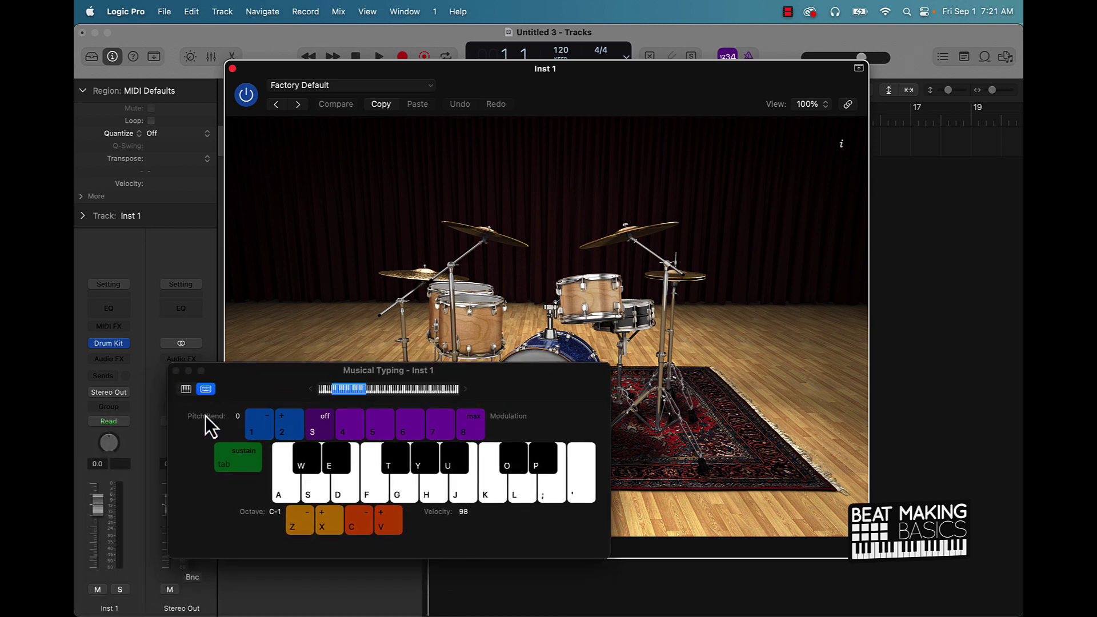
{"action": "left_click", "coordinate": [186, 390]}
{"action": "left_click", "coordinate": [265, 400]}
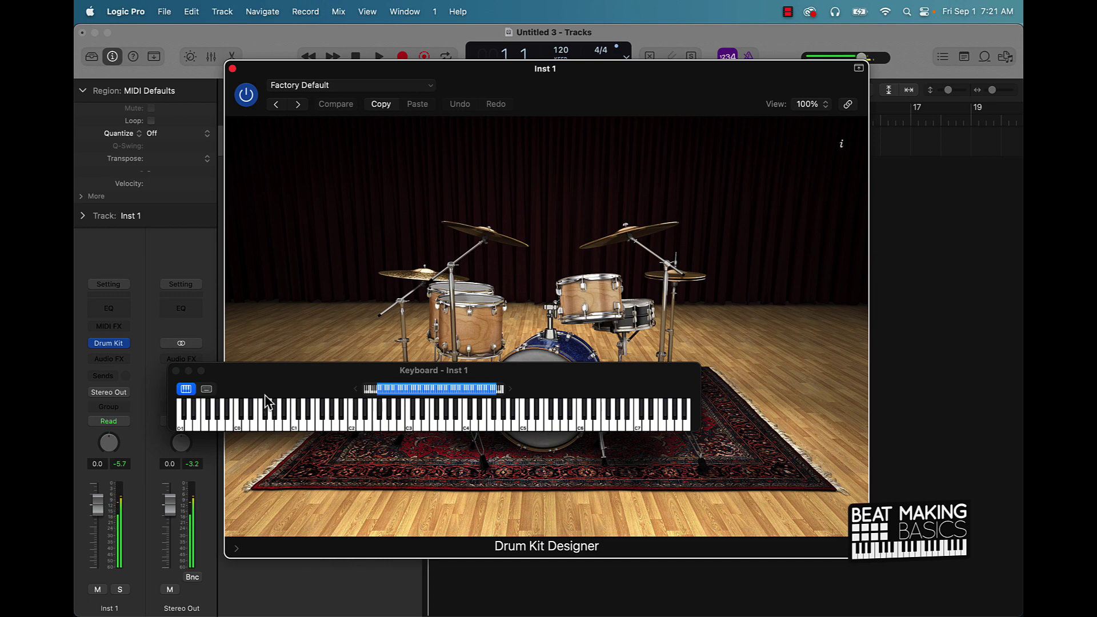
{"action": "left_click_drag", "start_coordinate": [340, 375], "coordinate": [532, 104]}
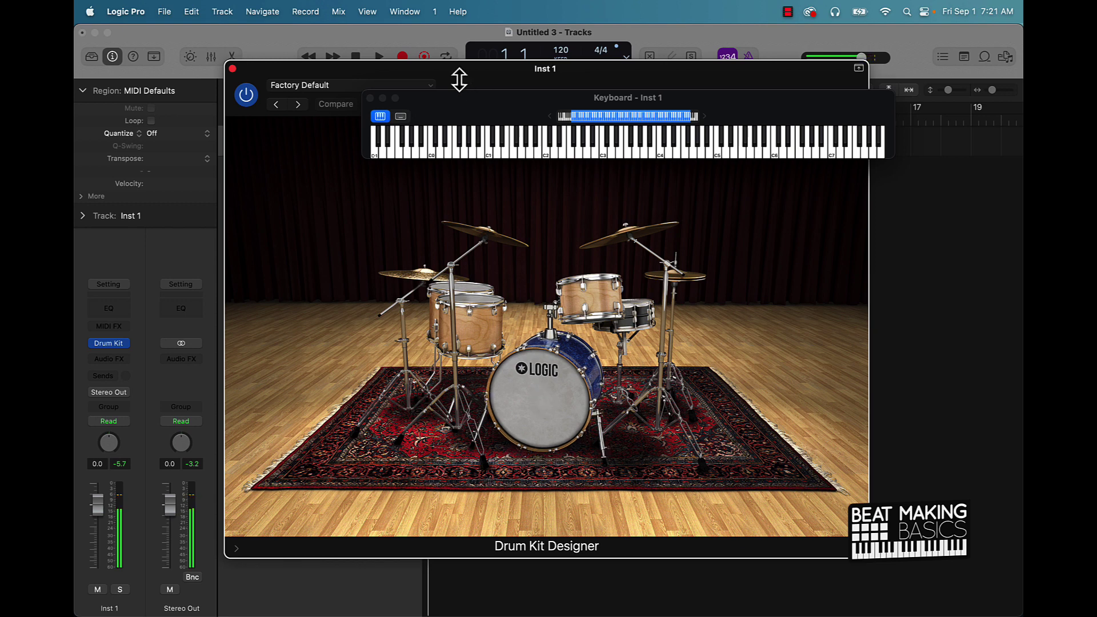
{"action": "left_click_drag", "start_coordinate": [454, 100], "coordinate": [628, 109]}
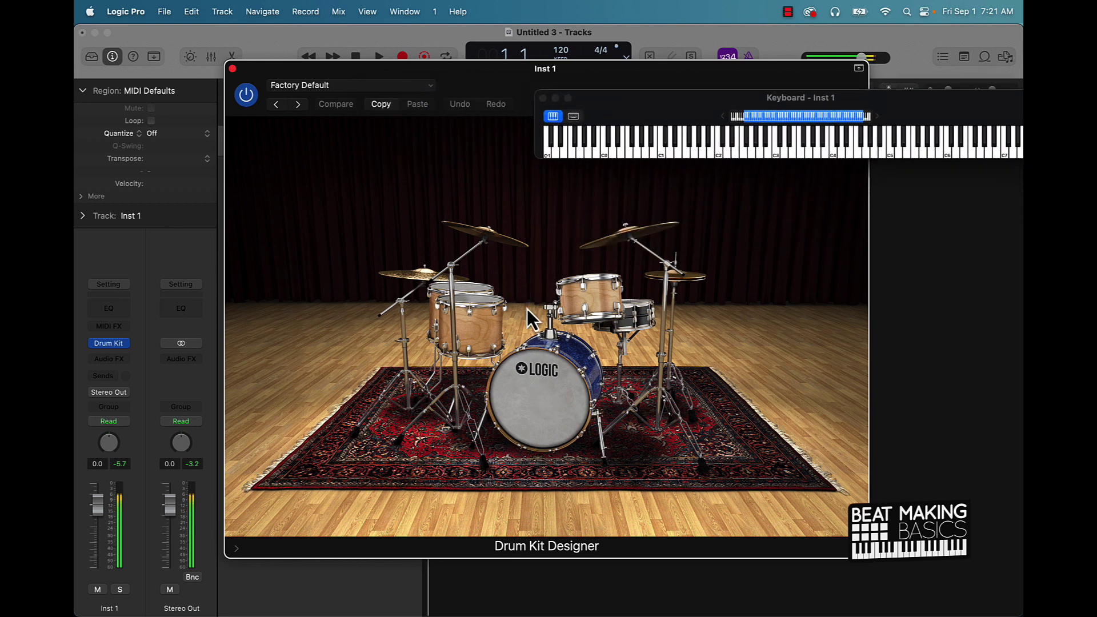
Step: Examine Drum Kit Designer's extended settings for input mapping and percussion gains, with the window moved up, and collapse them again
{"action": "left_click", "coordinate": [232, 550]}
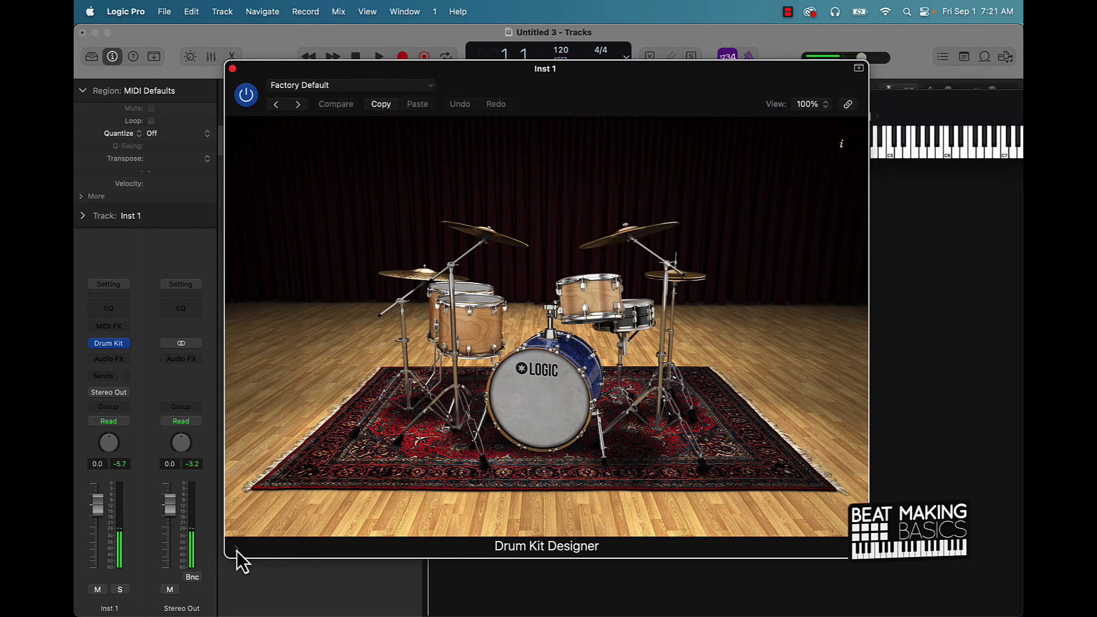
{"action": "left_click", "coordinate": [236, 549]}
{"action": "left_click_drag", "start_coordinate": [557, 80], "coordinate": [539, 13]}
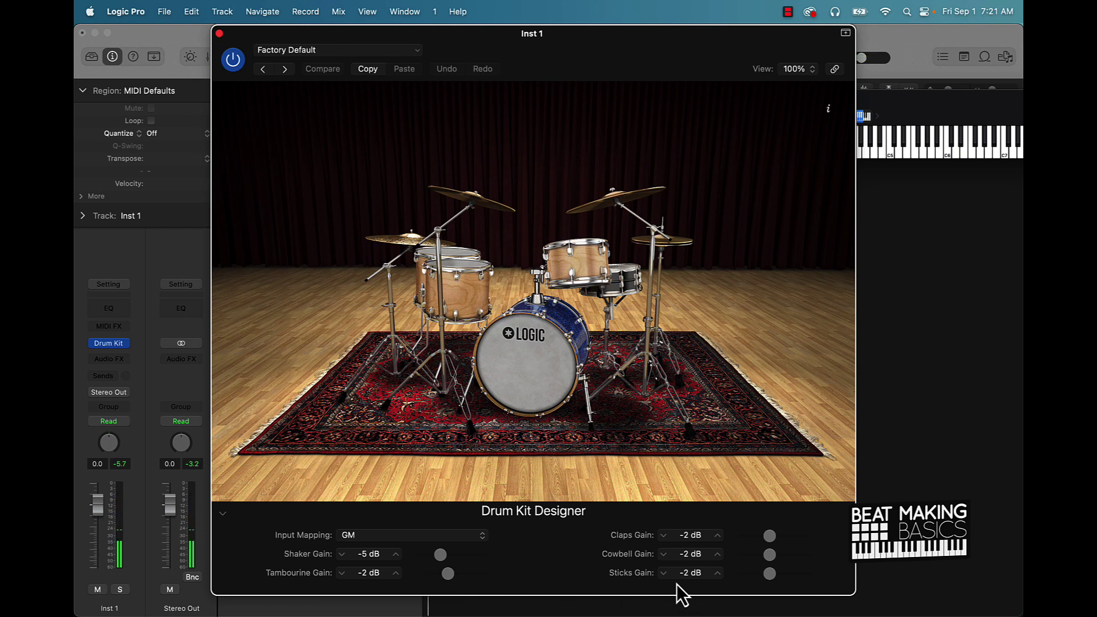
{"action": "left_click", "coordinate": [231, 516]}
Step: Try the SoCal 2 kick with raised gain, tune at about -164 cent and dampen at about 86%
{"action": "left_click", "coordinate": [513, 355]}
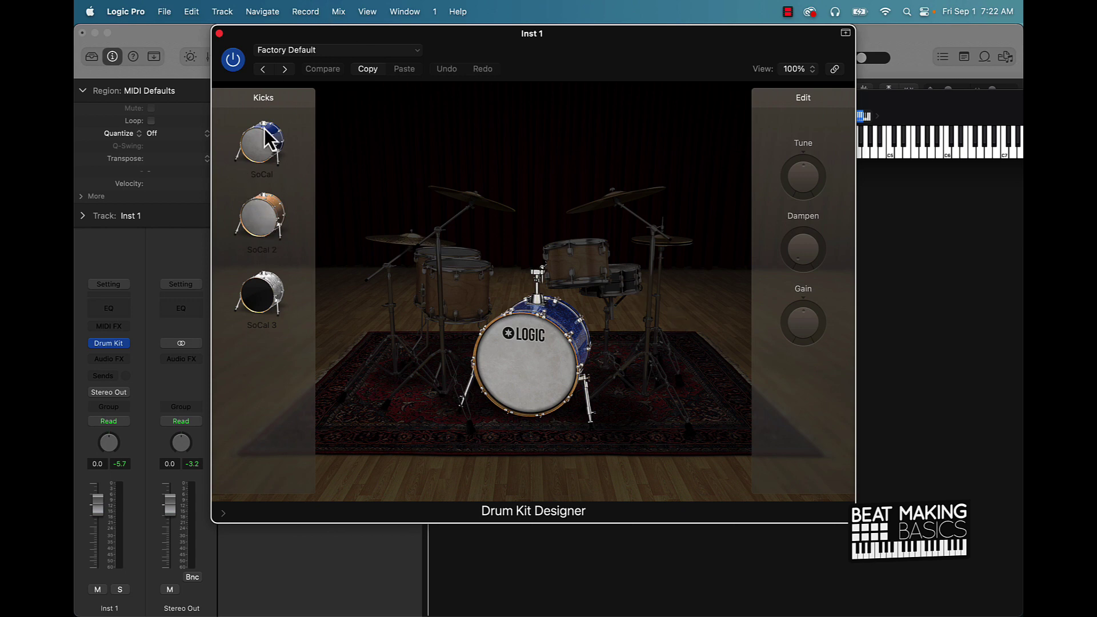
{"action": "left_click", "coordinate": [262, 218]}
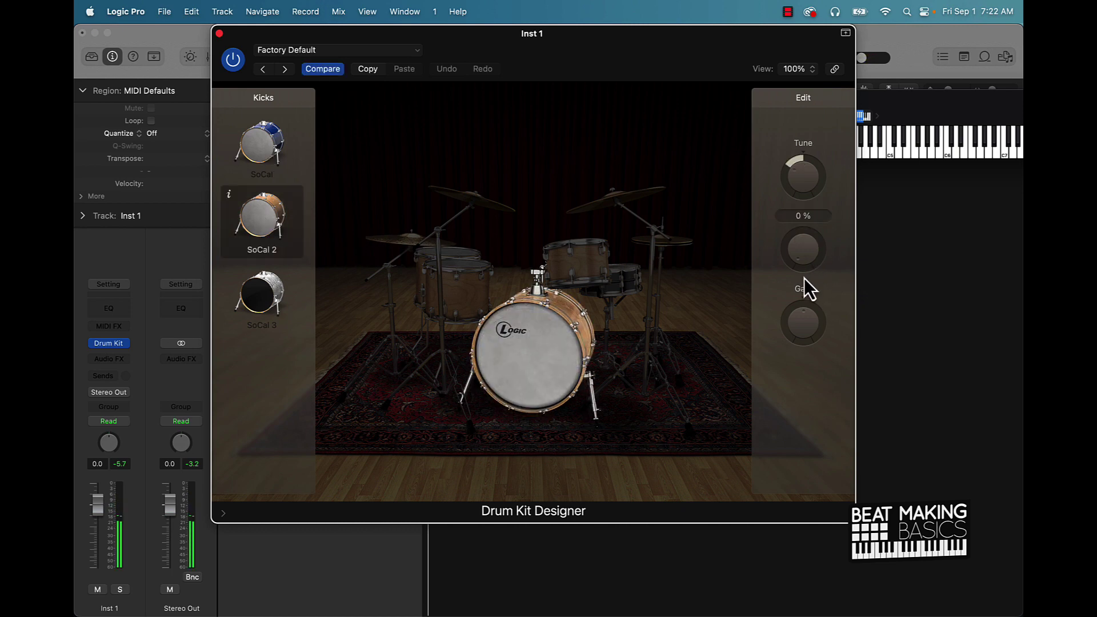
{"action": "left_click_drag", "start_coordinate": [802, 311], "coordinate": [804, 303]}
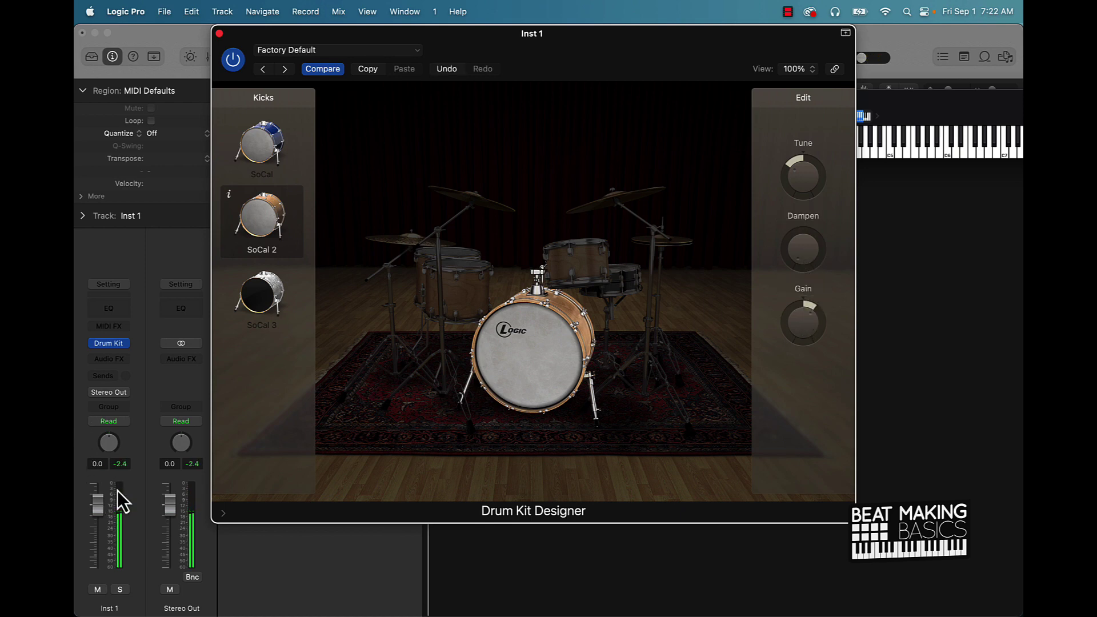
{"action": "mouse_move", "coordinate": [809, 221]}
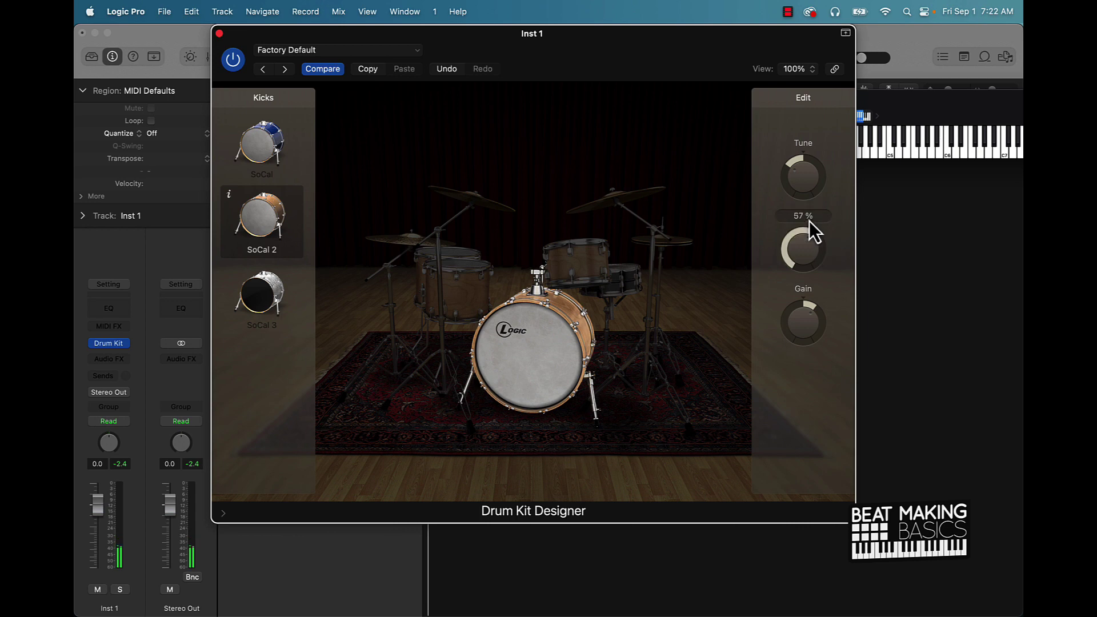
{"action": "left_click_drag", "start_coordinate": [807, 252], "coordinate": [809, 204]}
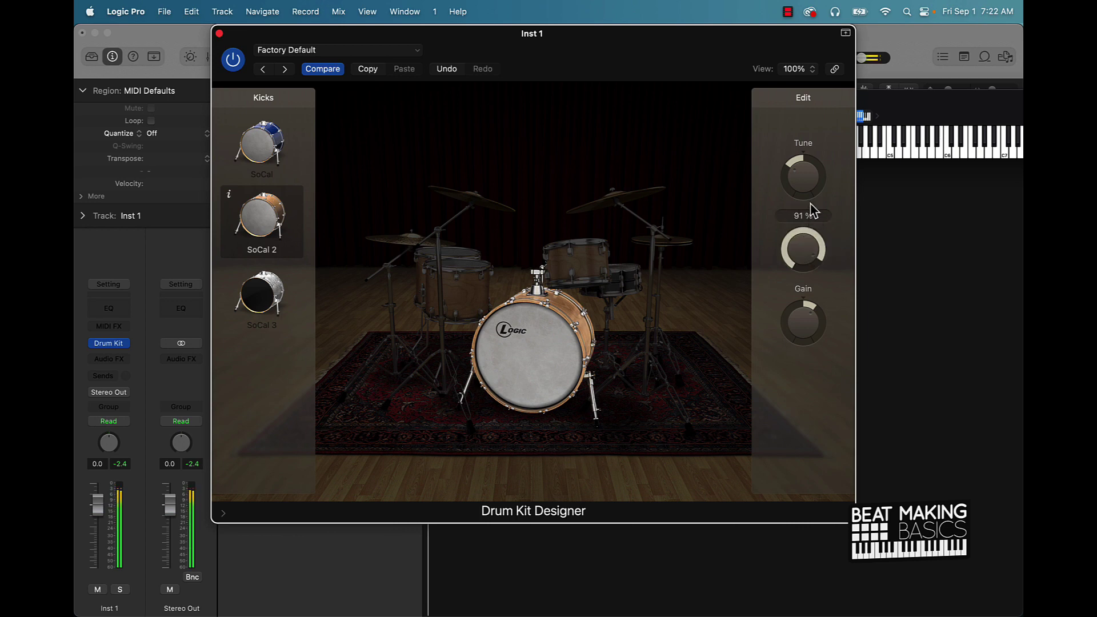
{"action": "mouse_move", "coordinate": [802, 182]}
{"action": "left_mouse_down"}
{"action": "mouse_move", "coordinate": [806, 160]}
{"action": "mouse_move", "coordinate": [802, 208]}
{"action": "mouse_move", "coordinate": [791, 180]}
{"action": "mouse_move", "coordinate": [794, 188]}
{"action": "left_mouse_up"}
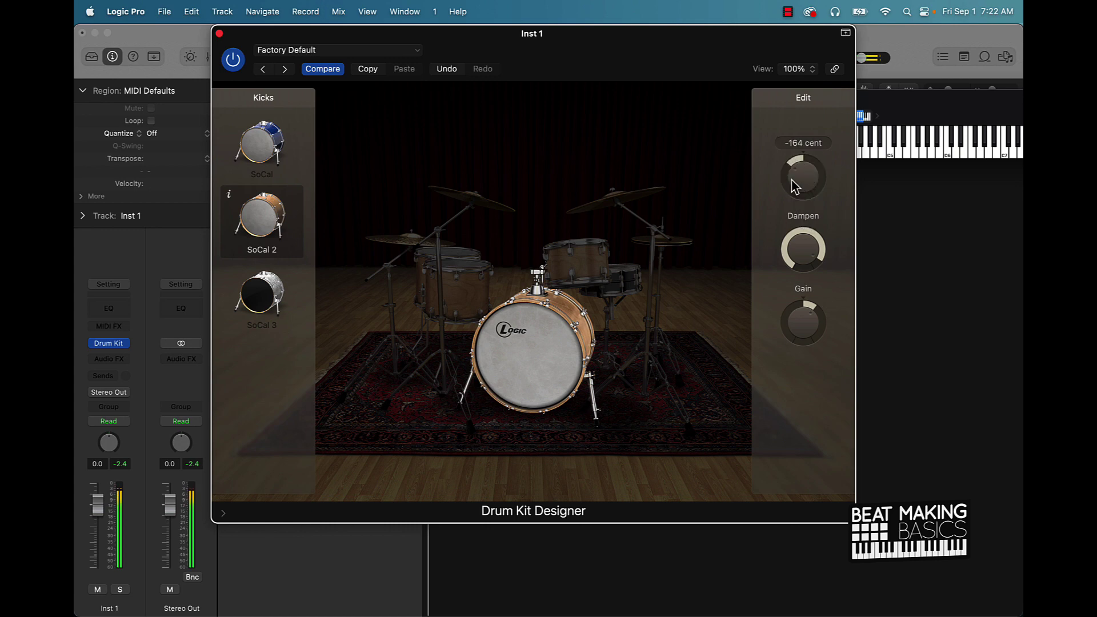
{"action": "left_click_drag", "start_coordinate": [817, 249], "coordinate": [811, 262]}
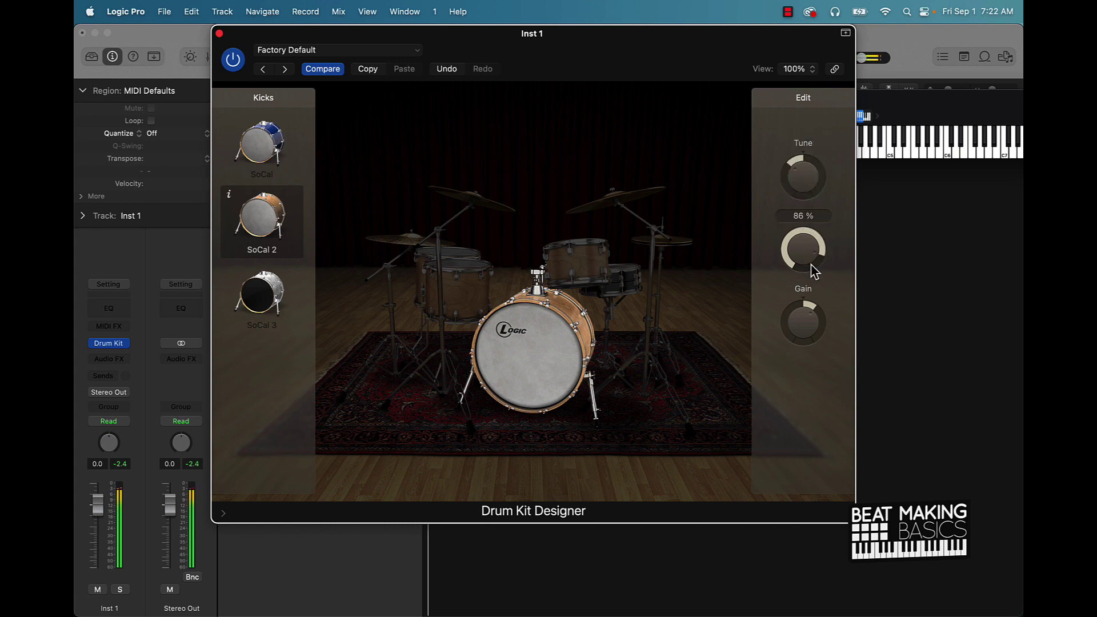
Step: Switch the kick to SoCal 3, raise its gain to about +4 dB, set dampen to about 47% and tune it slightly lower
{"action": "left_click", "coordinate": [248, 301]}
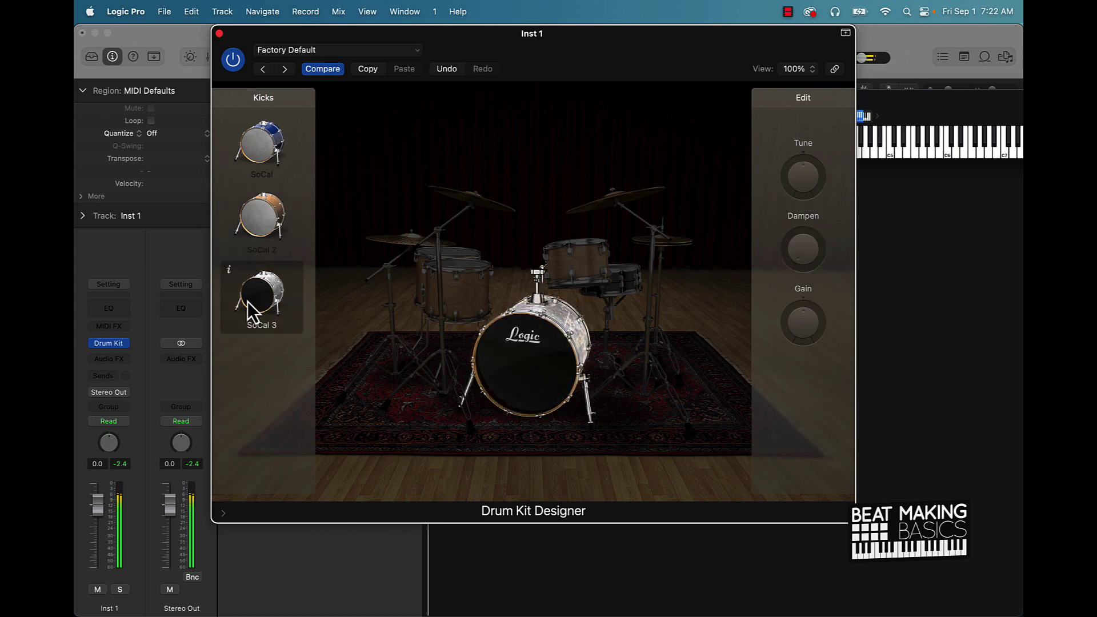
{"action": "left_click", "coordinate": [256, 231]}
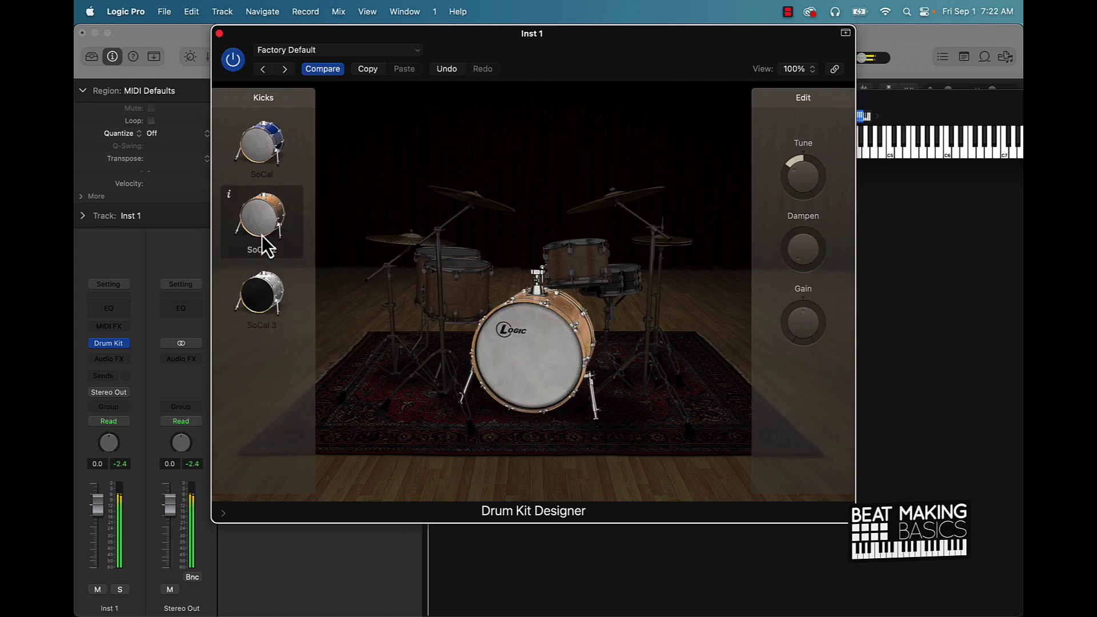
{"action": "left_click", "coordinate": [248, 301]}
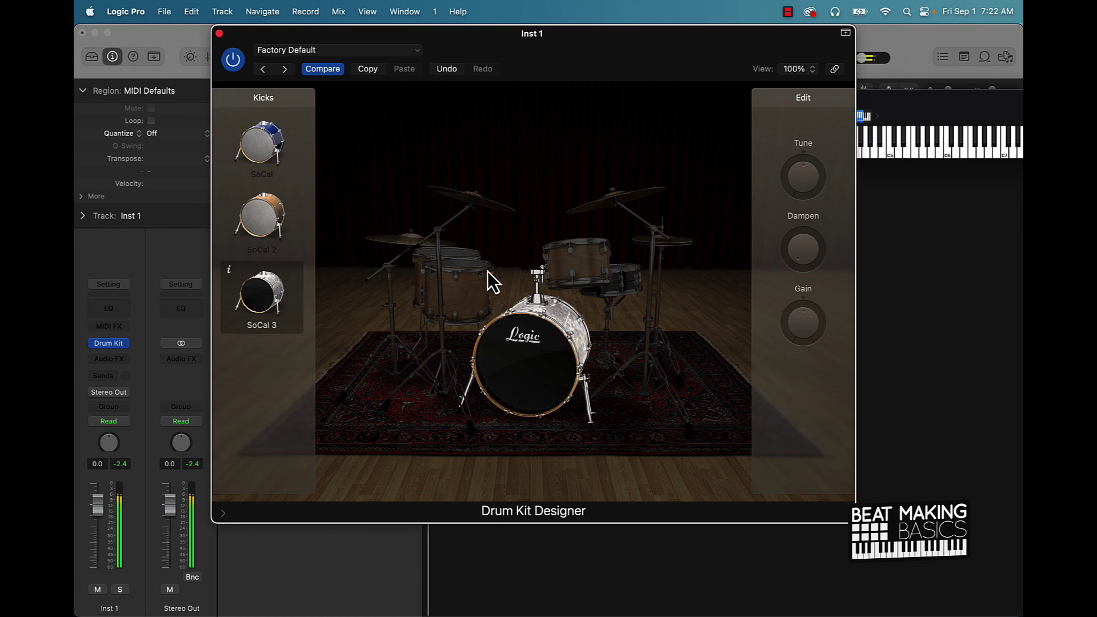
{"action": "left_click_drag", "start_coordinate": [803, 321], "coordinate": [804, 306]}
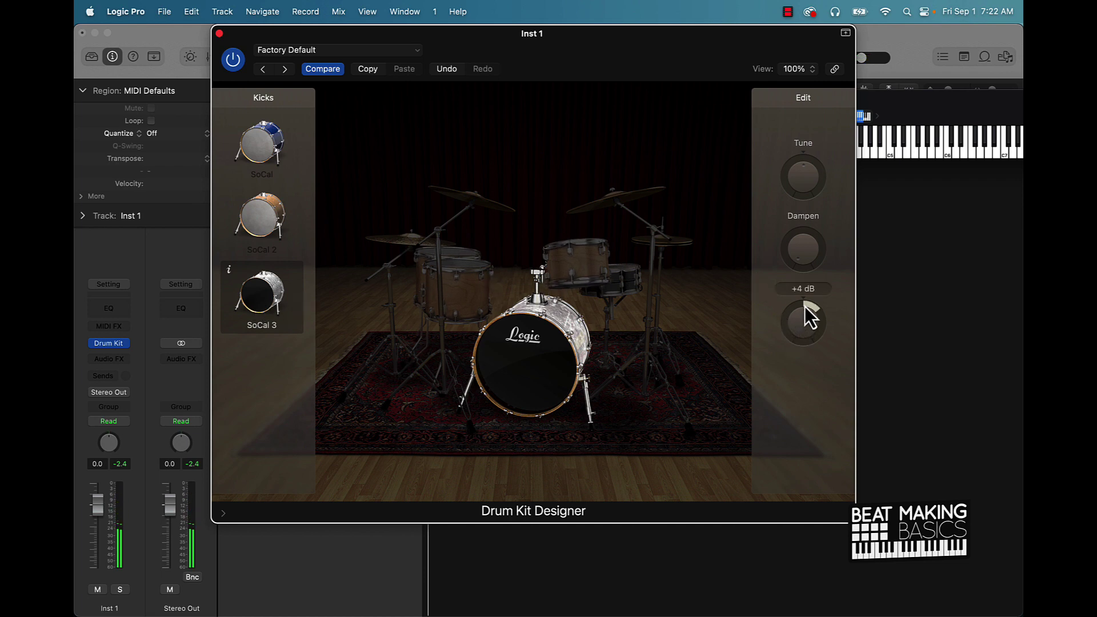
{"action": "left_click_drag", "start_coordinate": [811, 265], "coordinate": [797, 217]}
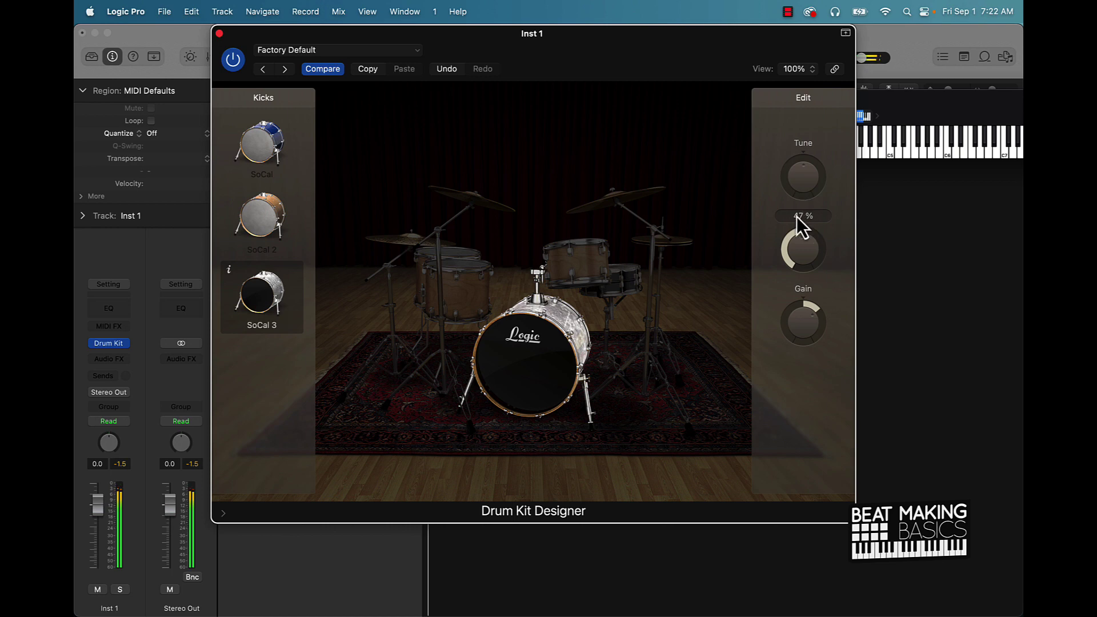
{"action": "mouse_move", "coordinate": [809, 176]}
{"action": "left_mouse_down"}
{"action": "mouse_move", "coordinate": [807, 193]}
{"action": "mouse_move", "coordinate": [804, 183]}
{"action": "left_mouse_up"}
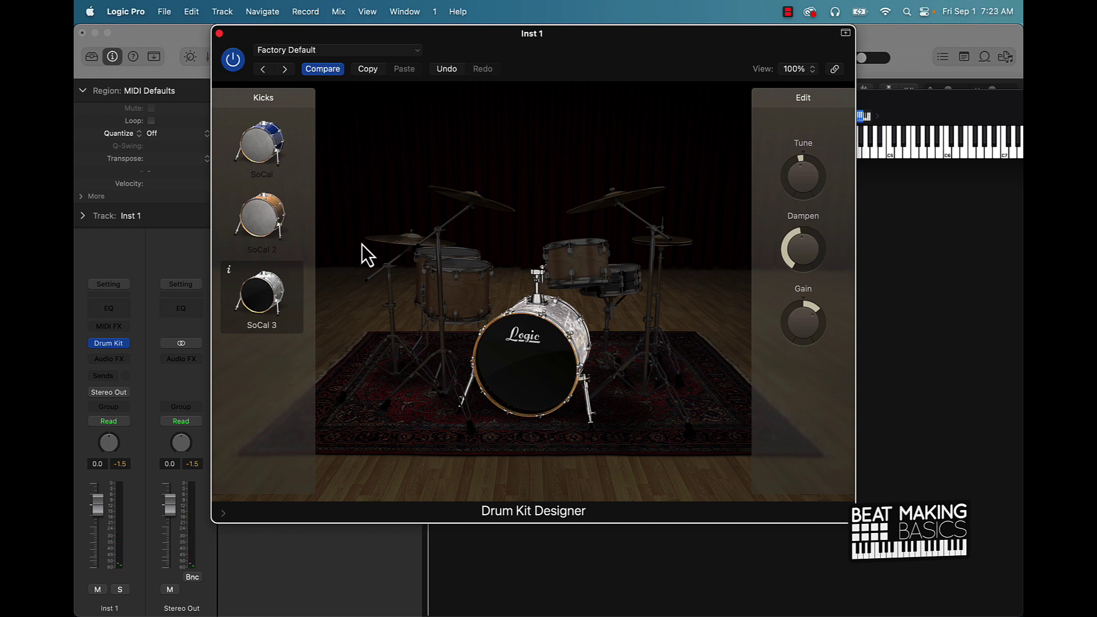
Step: Close the drum kit window and record a single kick hit on the Inst 1 track from bar 1
{"action": "left_click", "coordinate": [218, 34]}
{"action": "left_click_drag", "start_coordinate": [614, 107], "coordinate": [592, 320]}
{"action": "key", "text": "Return"}
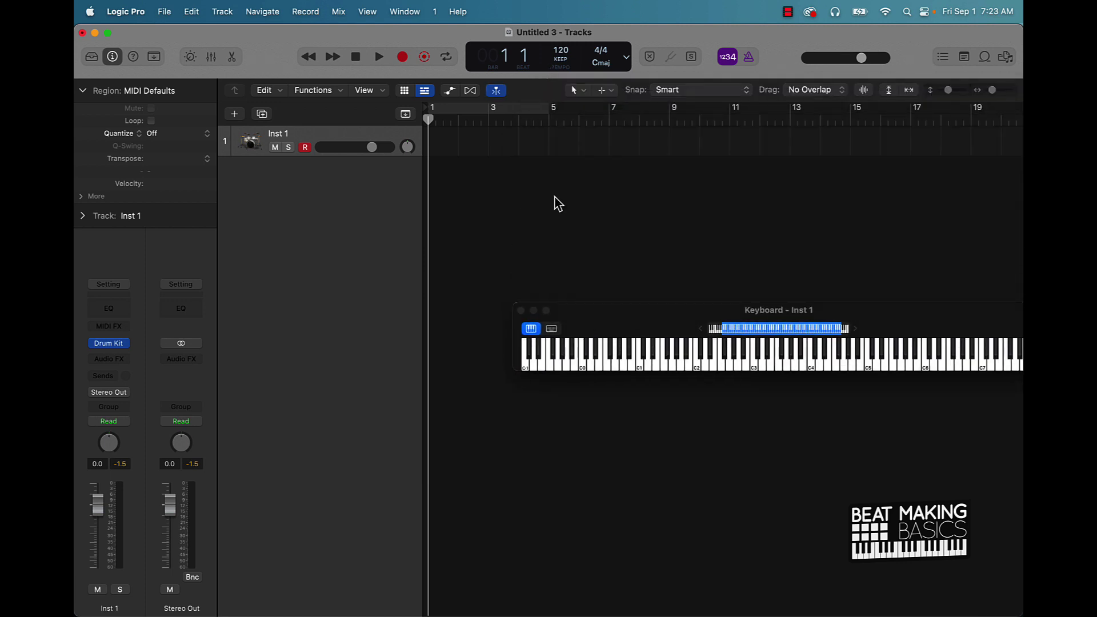
{"action": "key", "text": "r"}
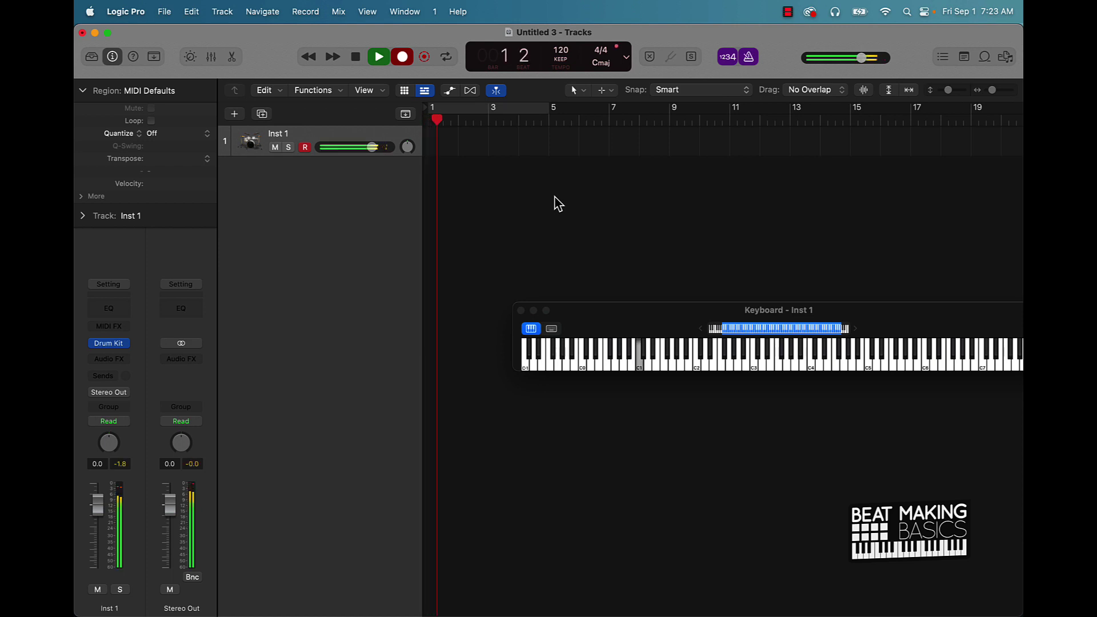
{"action": "key", "text": "space"}
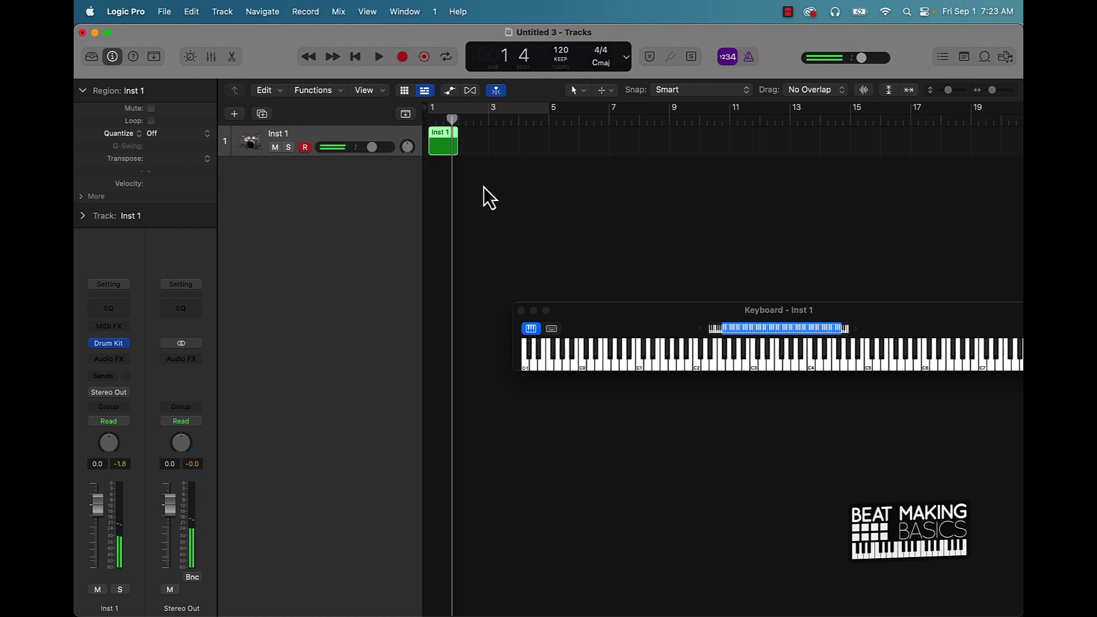
Step: Quantize the recorded kick note in the Inst 1 region to 1/16 notes in the Piano Roll
{"action": "double_click", "coordinate": [449, 153]}
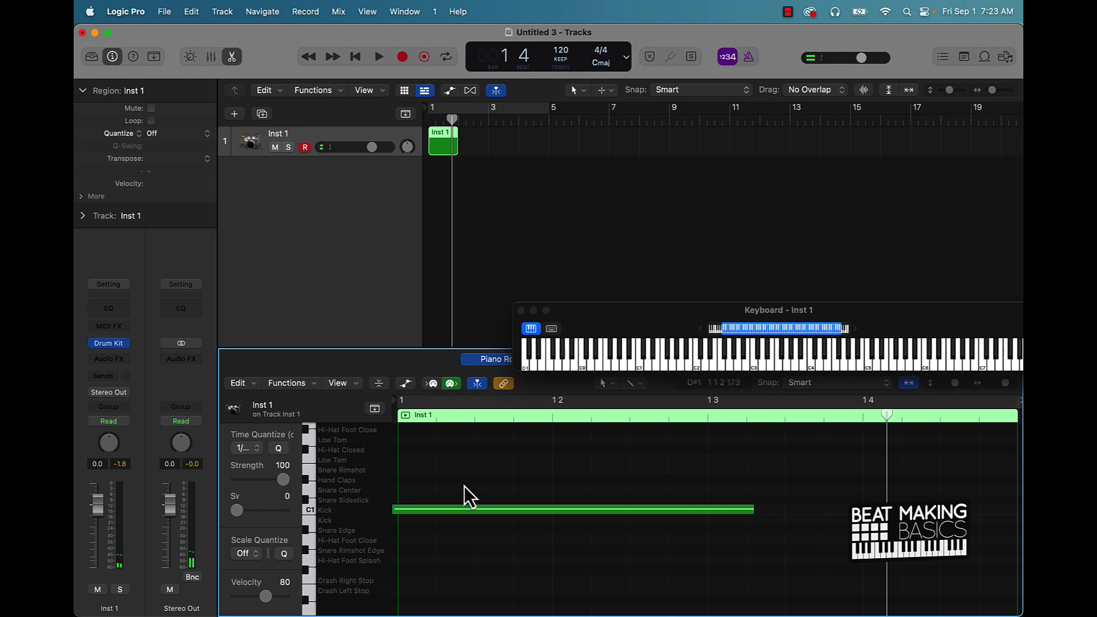
{"action": "key", "text": "super+a"}
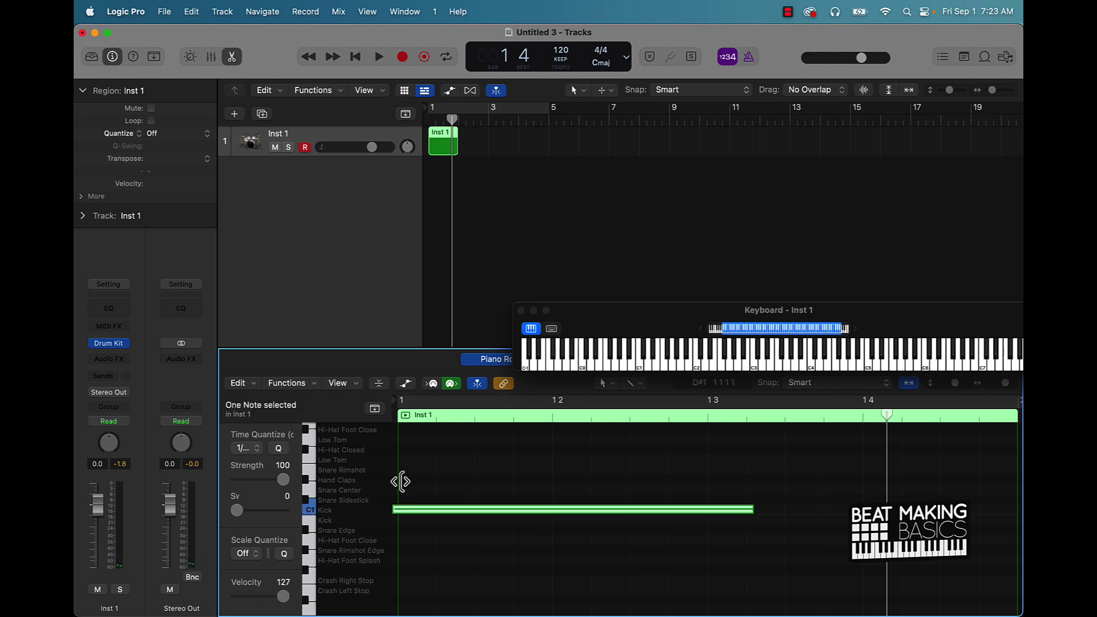
{"action": "left_click", "coordinate": [279, 448]}
Step: Bounce the Inst 1 region in place to a new track named Inst 1_bip, muting the source
{"action": "left_click", "coordinate": [452, 156]}
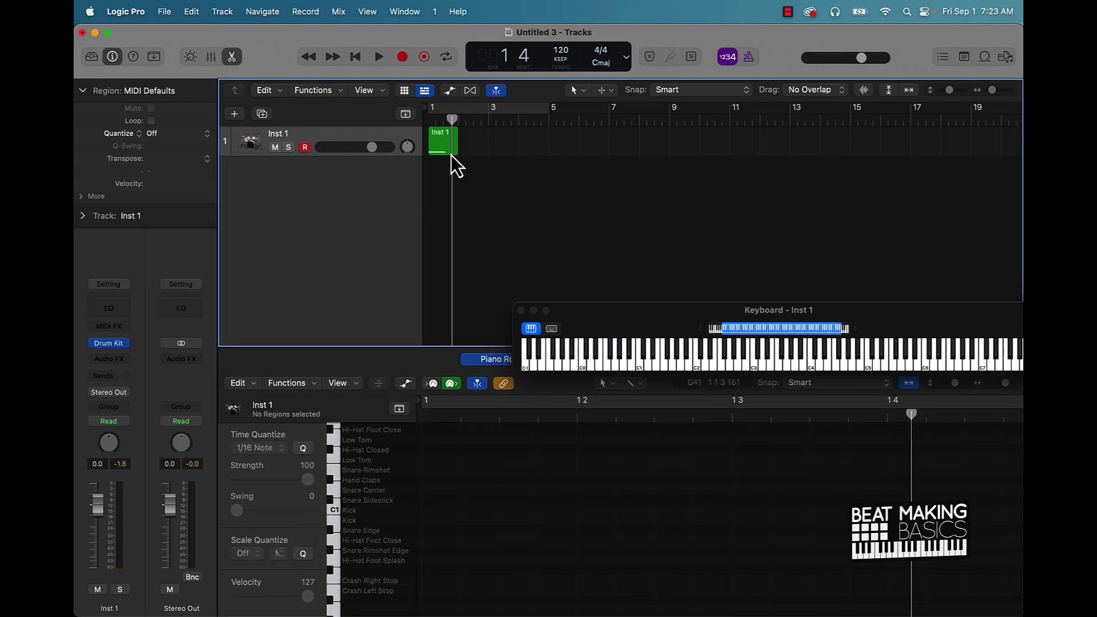
{"action": "right_click", "coordinate": [442, 149]}
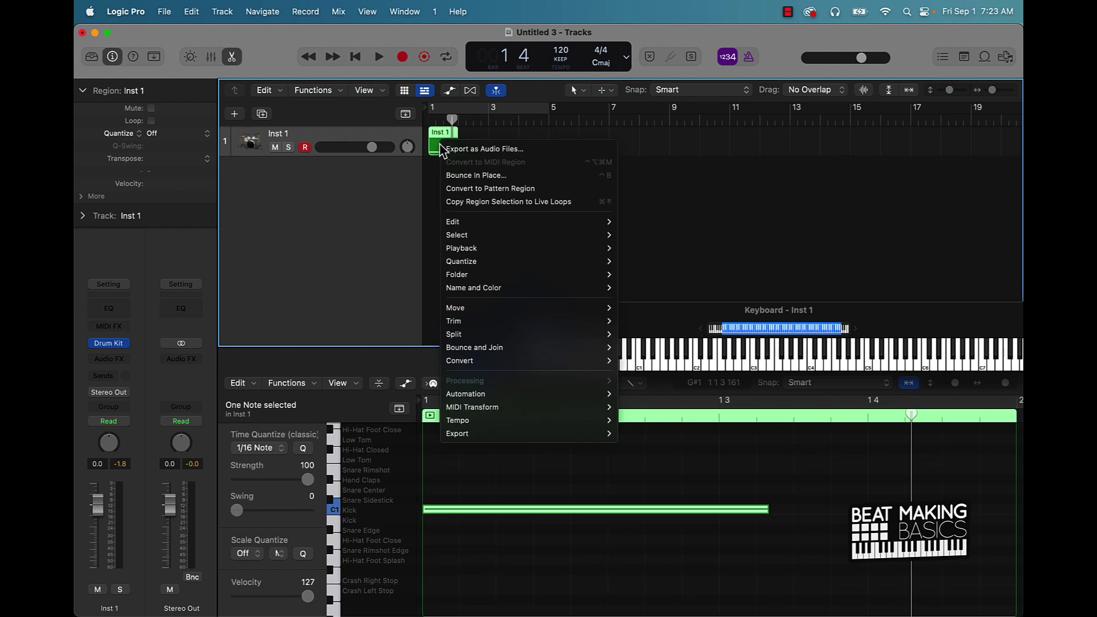
{"action": "left_click", "coordinate": [465, 176]}
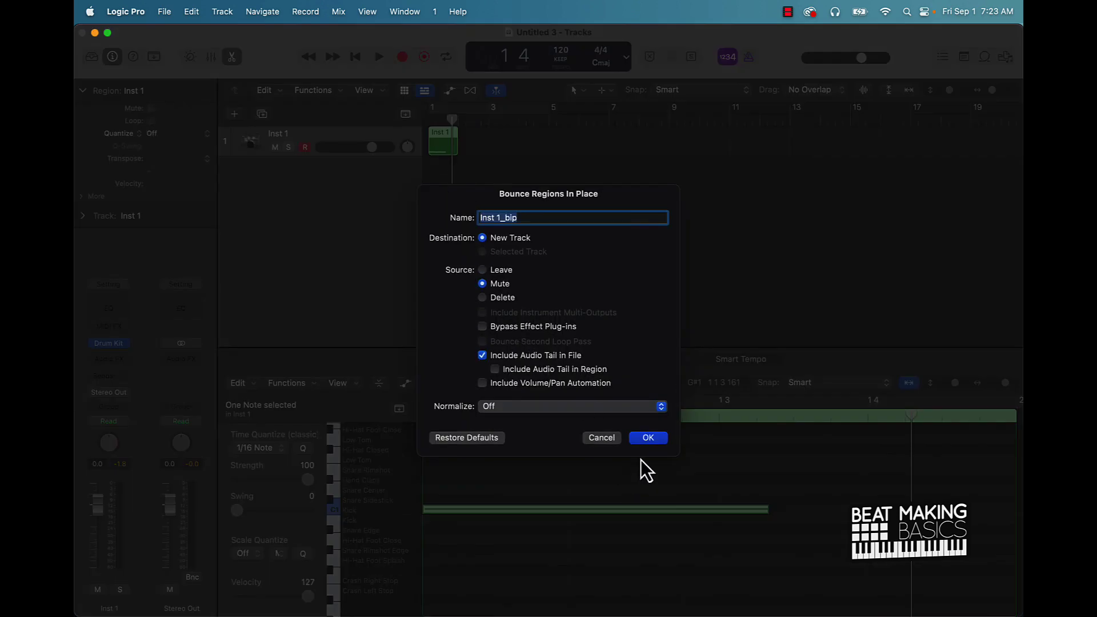
{"action": "left_click", "coordinate": [648, 437]}
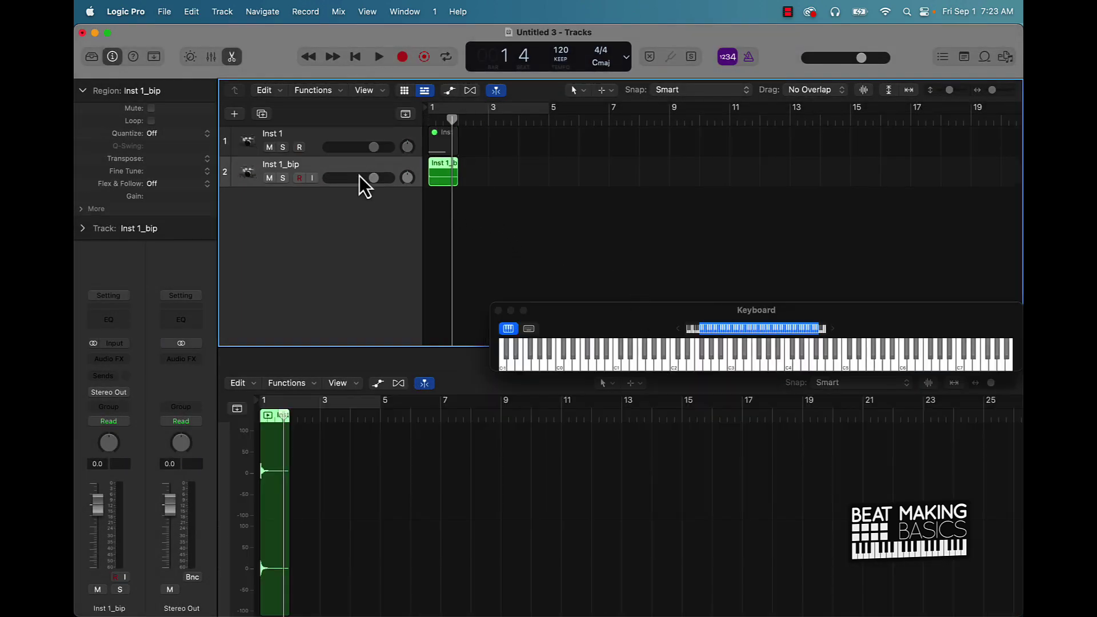
Step: Set a cycle range from bar 1 to bar 3 over the bounced kick region
{"action": "left_click_drag", "start_coordinate": [452, 109], "coordinate": [479, 150]}
{"action": "scroll", "coordinate": [443, 202], "scroll_direction": "up", "scroll_amount": 5}
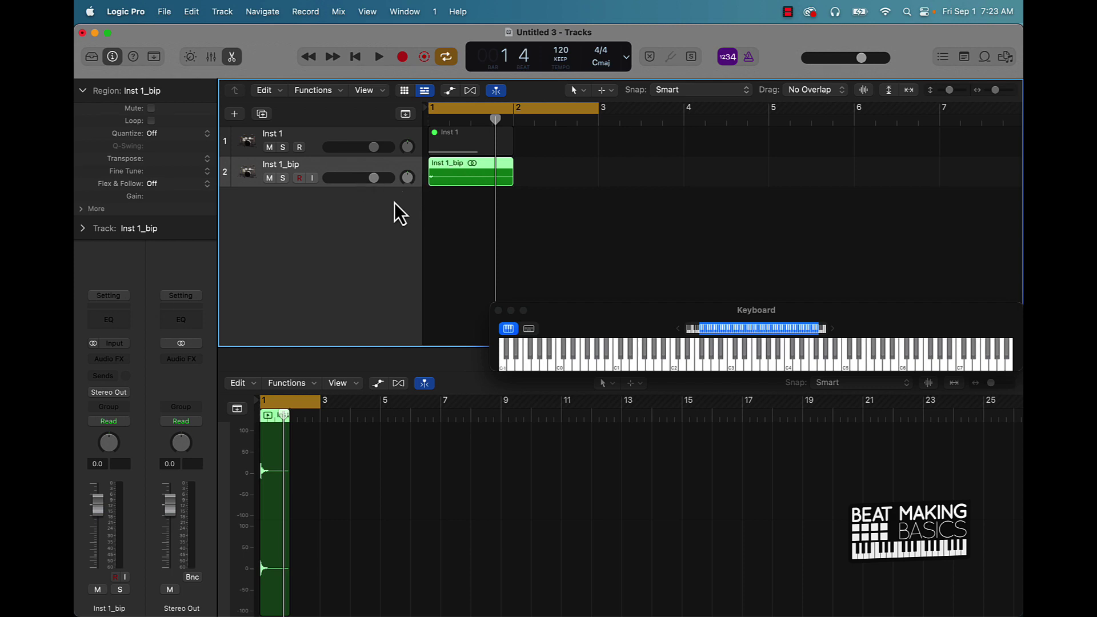
Step: Create one new software instrument track that uses the stereo Drum Synth
{"action": "left_click", "coordinate": [235, 114]}
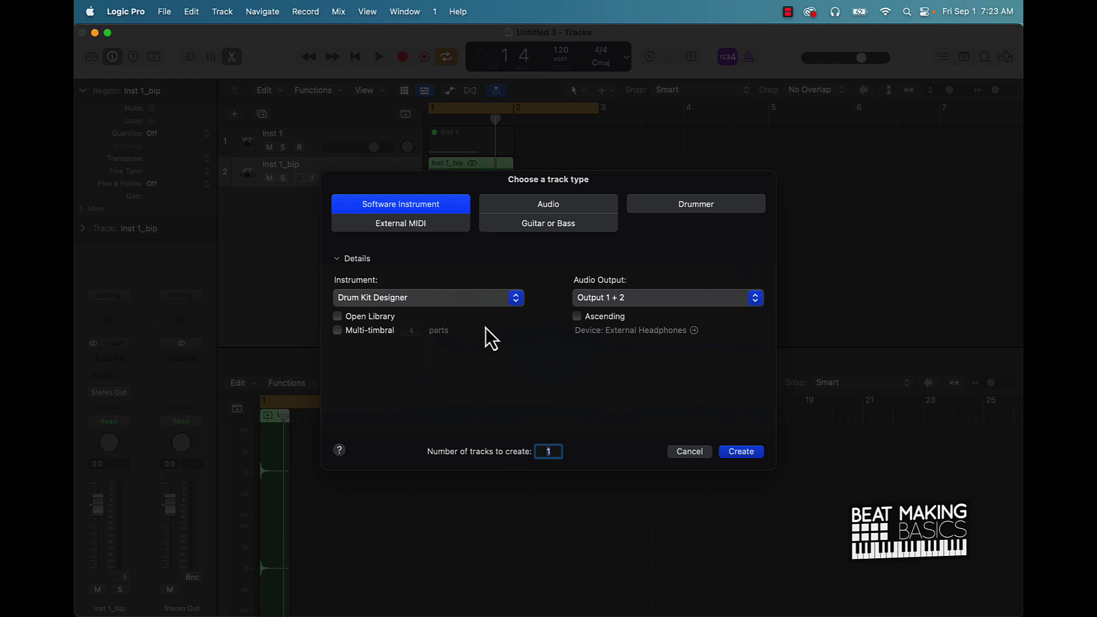
{"action": "left_click", "coordinate": [519, 299]}
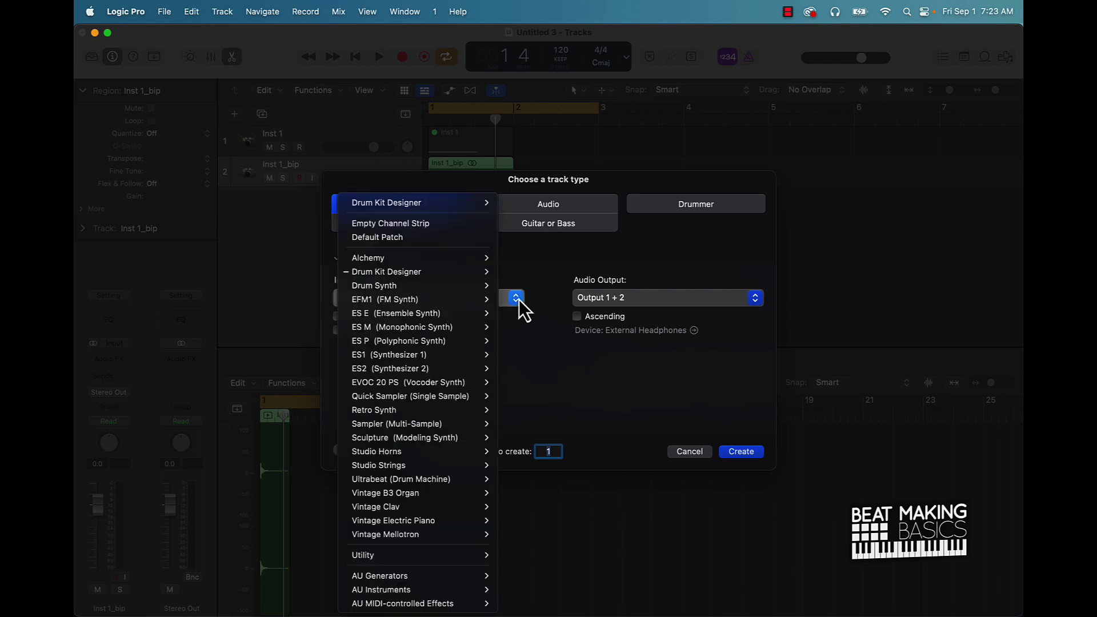
{"action": "mouse_move", "coordinate": [402, 287]}
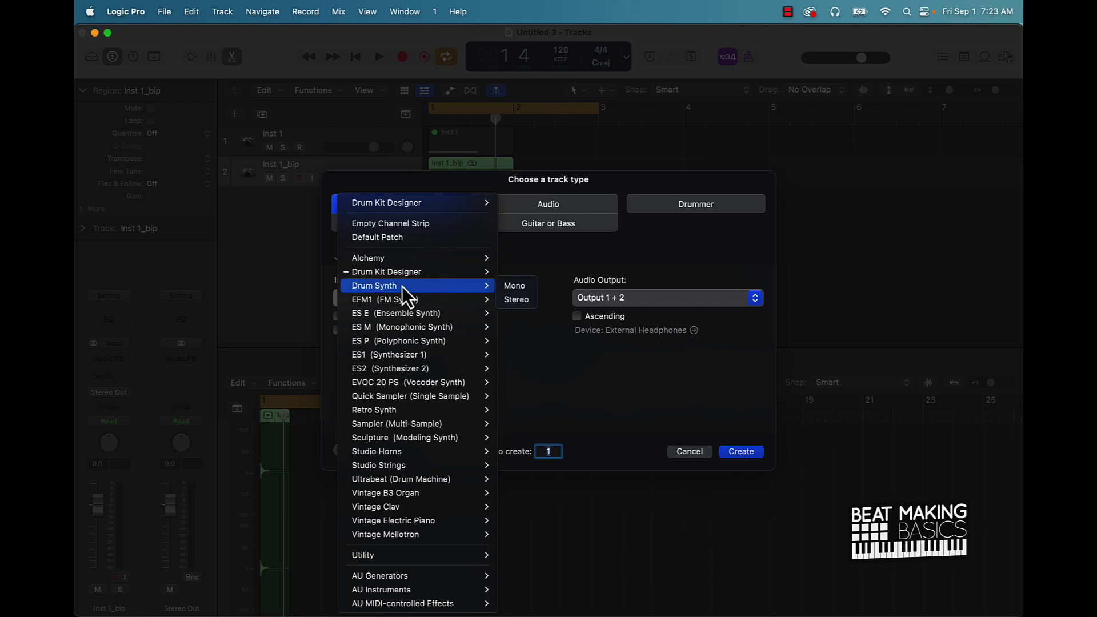
{"action": "left_click", "coordinate": [517, 299]}
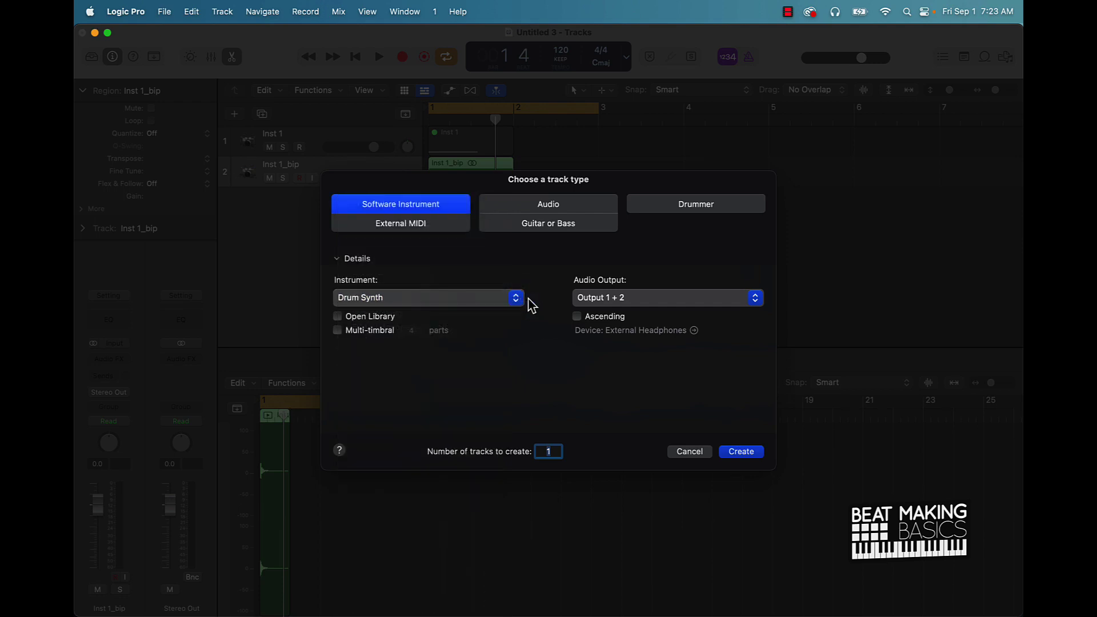
{"action": "left_click", "coordinate": [740, 451]}
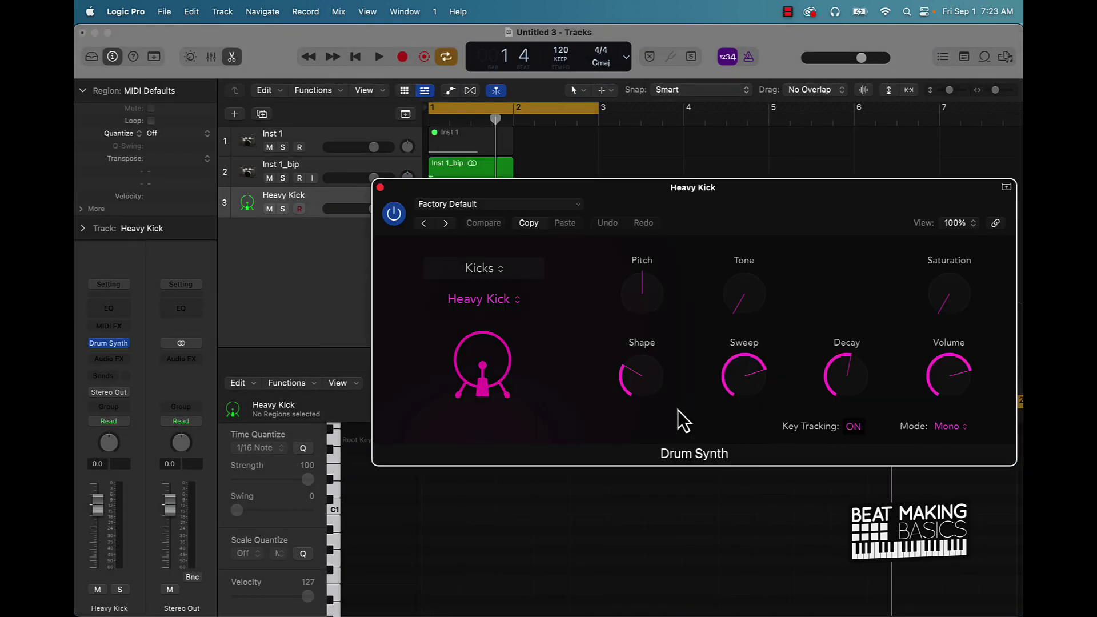
Step: Move the Drum Synth window clear of the tracks and view its sound categories, keeping Kicks selected
{"action": "left_click_drag", "start_coordinate": [705, 206], "coordinate": [652, 253]}
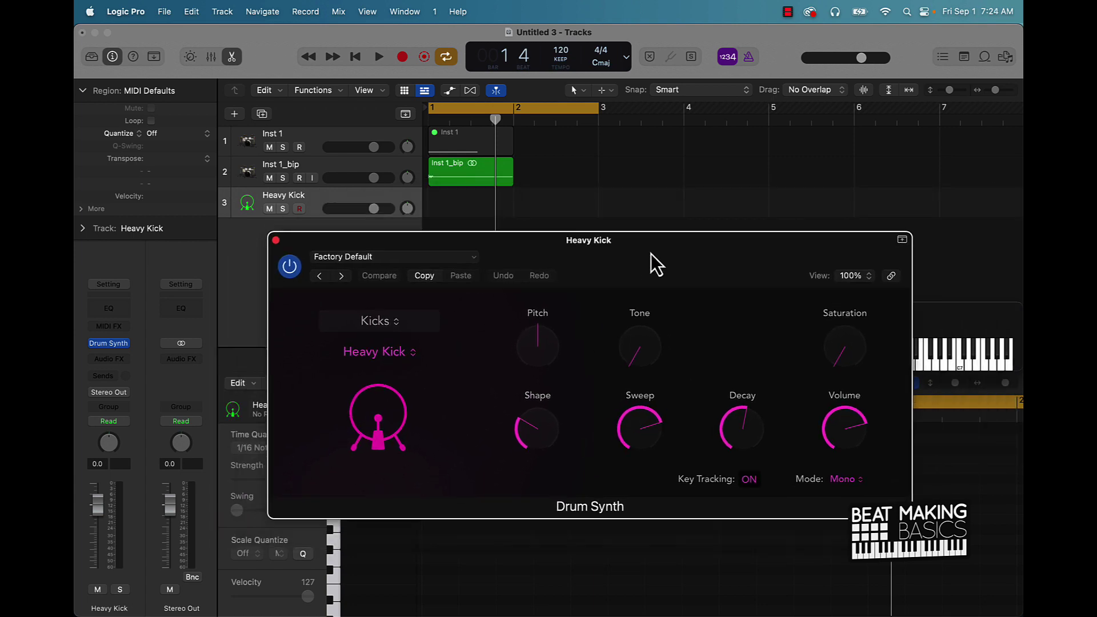
{"action": "left_click", "coordinate": [399, 324]}
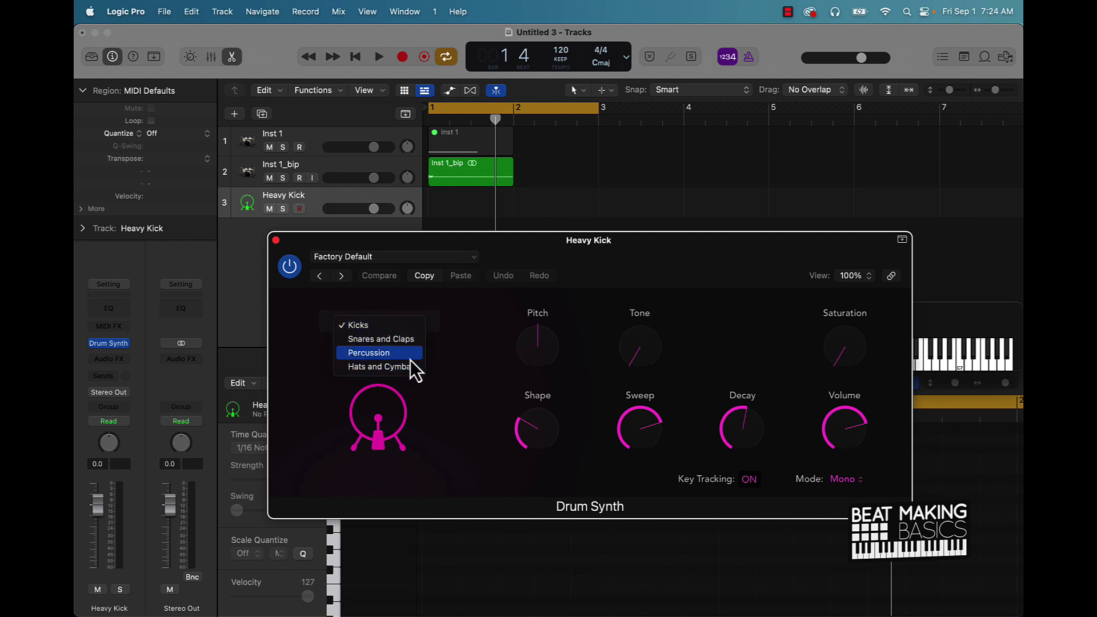
{"action": "left_click", "coordinate": [487, 316]}
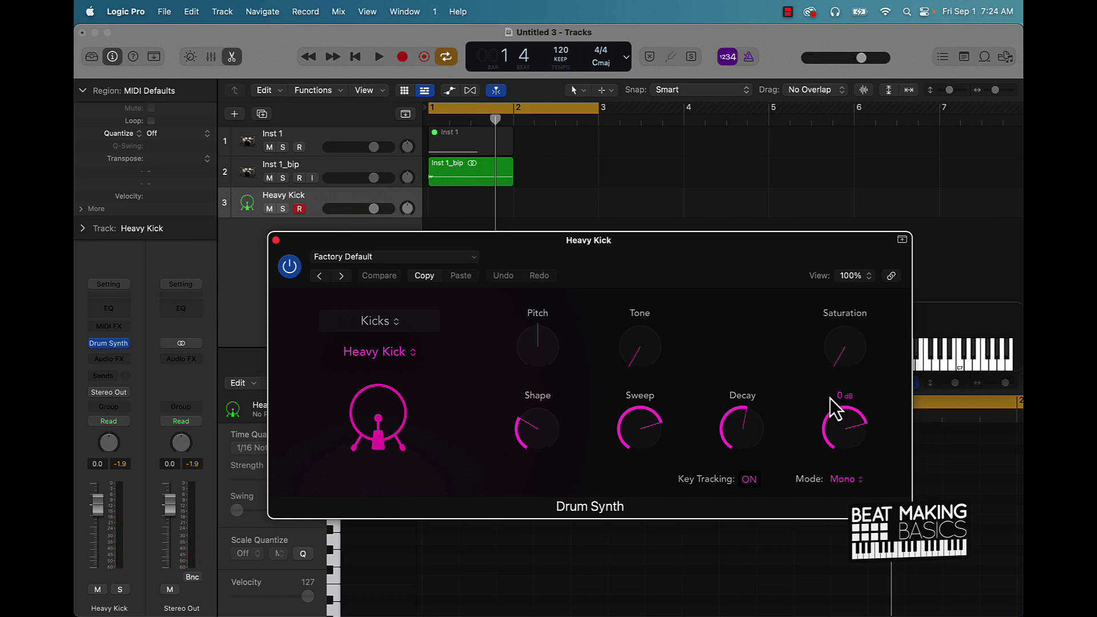
Step: Shape the Heavy Kick sound with slightly more saturation, tone and shape, a much shorter decay, and sweep at 67.6%
{"action": "left_click_drag", "start_coordinate": [842, 363], "coordinate": [834, 336]}
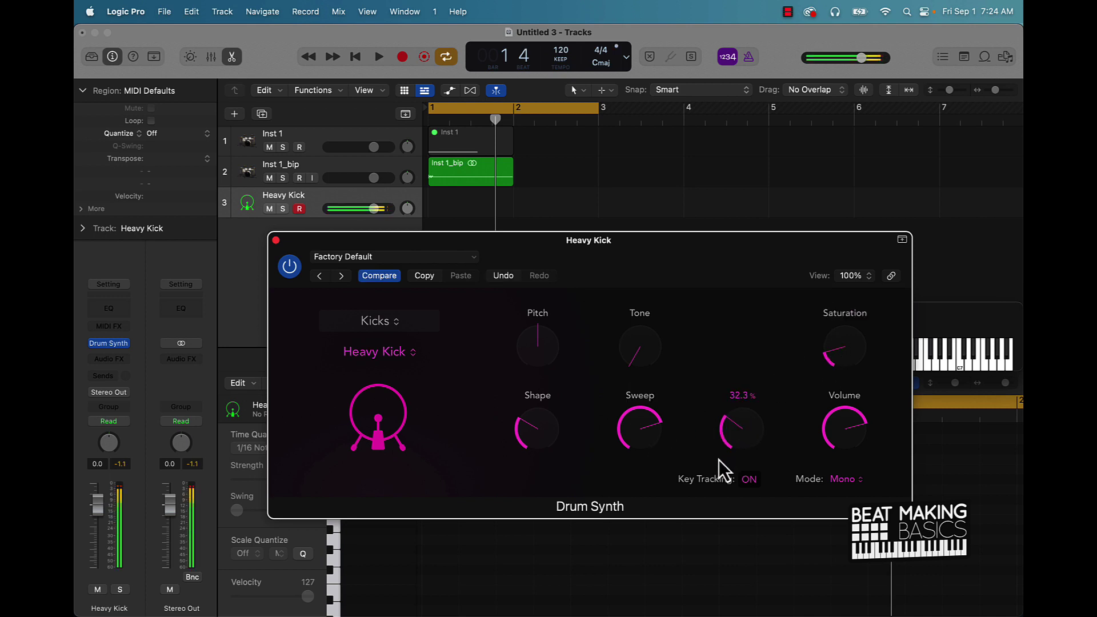
{"action": "left_click_drag", "start_coordinate": [718, 459], "coordinate": [717, 482]}
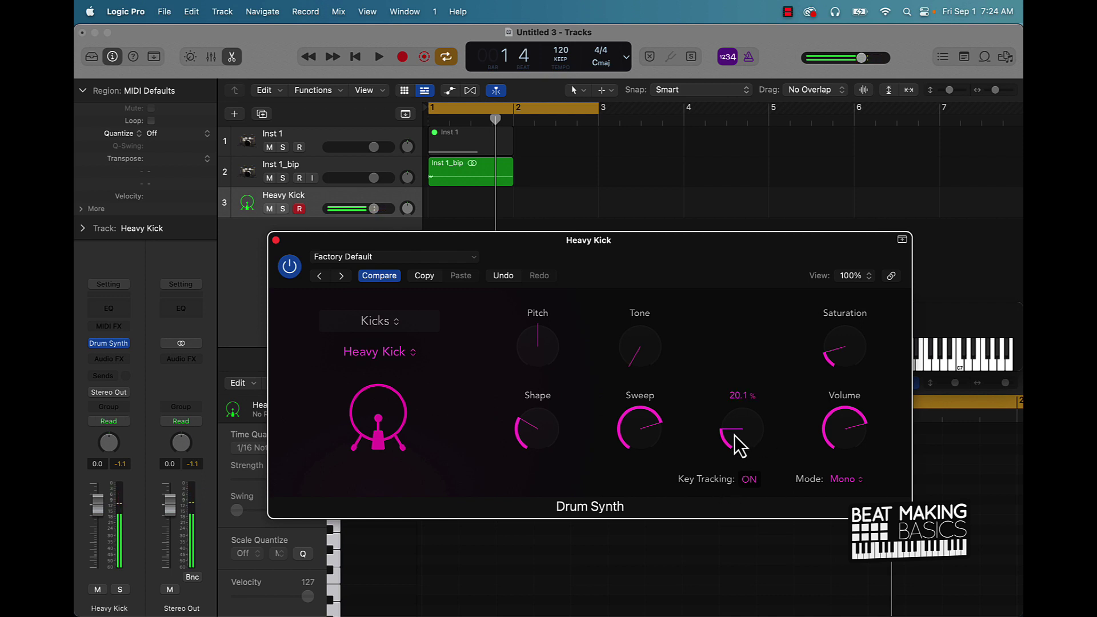
{"action": "left_click_drag", "start_coordinate": [735, 434], "coordinate": [762, 328]}
{"action": "mouse_move", "coordinate": [727, 445]}
{"action": "left_mouse_down"}
{"action": "mouse_move", "coordinate": [729, 429]}
{"action": "mouse_move", "coordinate": [728, 442]}
{"action": "left_mouse_up"}
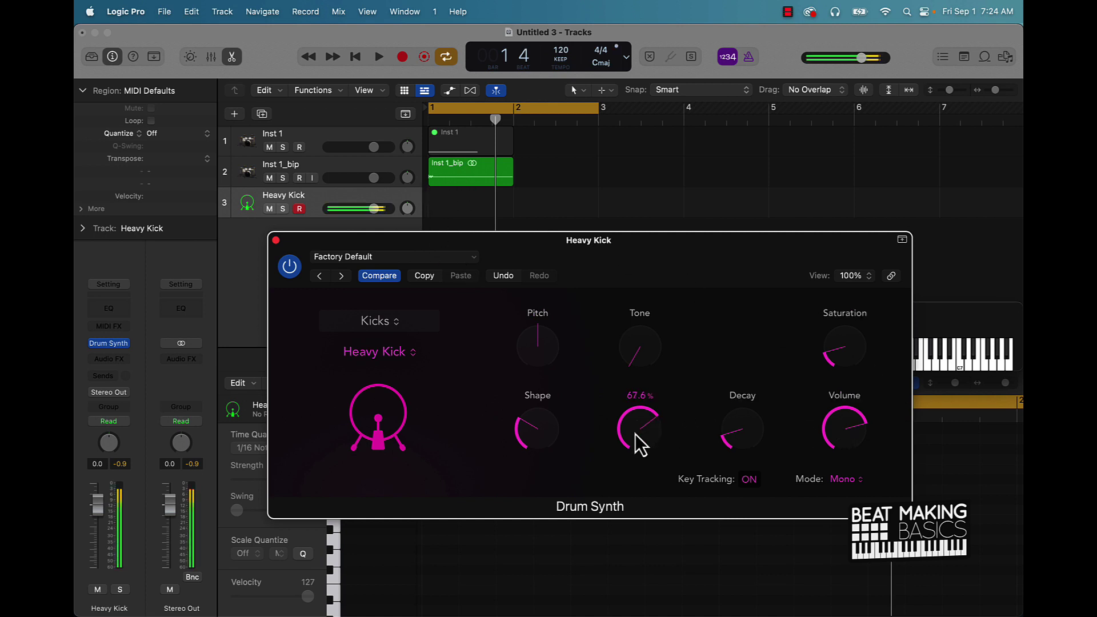
{"action": "left_click_drag", "start_coordinate": [534, 446], "coordinate": [535, 437]}
{"action": "mouse_move", "coordinate": [643, 321]}
{"action": "left_mouse_down"}
{"action": "mouse_move", "coordinate": [635, 277]}
{"action": "mouse_move", "coordinate": [635, 323]}
{"action": "left_mouse_up"}
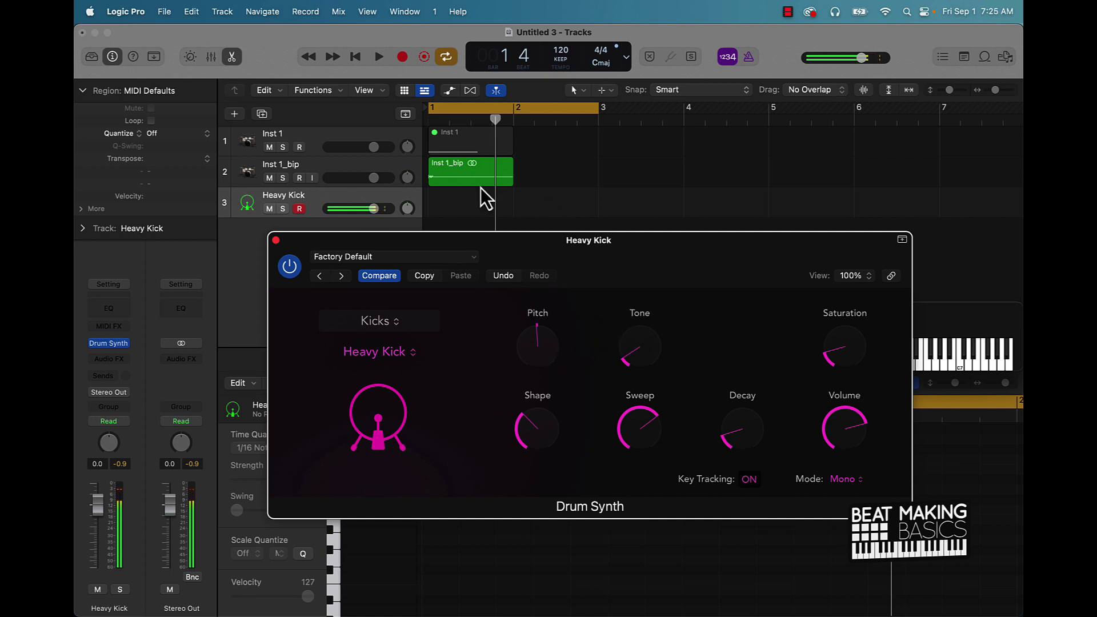
Step: Record a single kick hit on the Heavy Kick track from the start of bar 1
{"action": "left_click", "coordinate": [623, 188]}
{"action": "key", "text": "Return"}
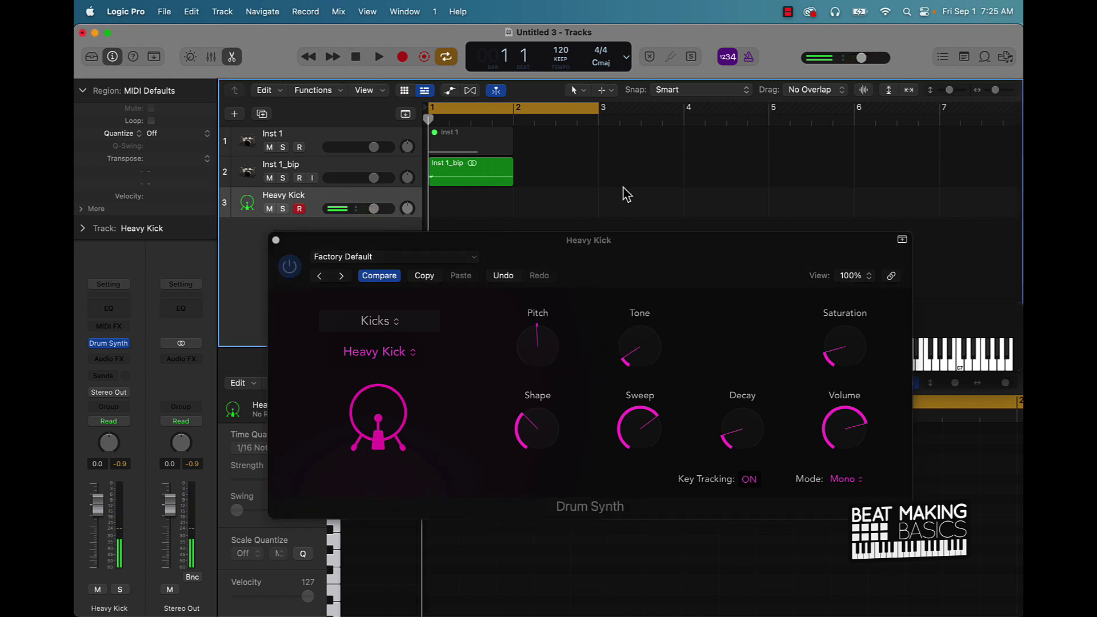
{"action": "key", "text": "r"}
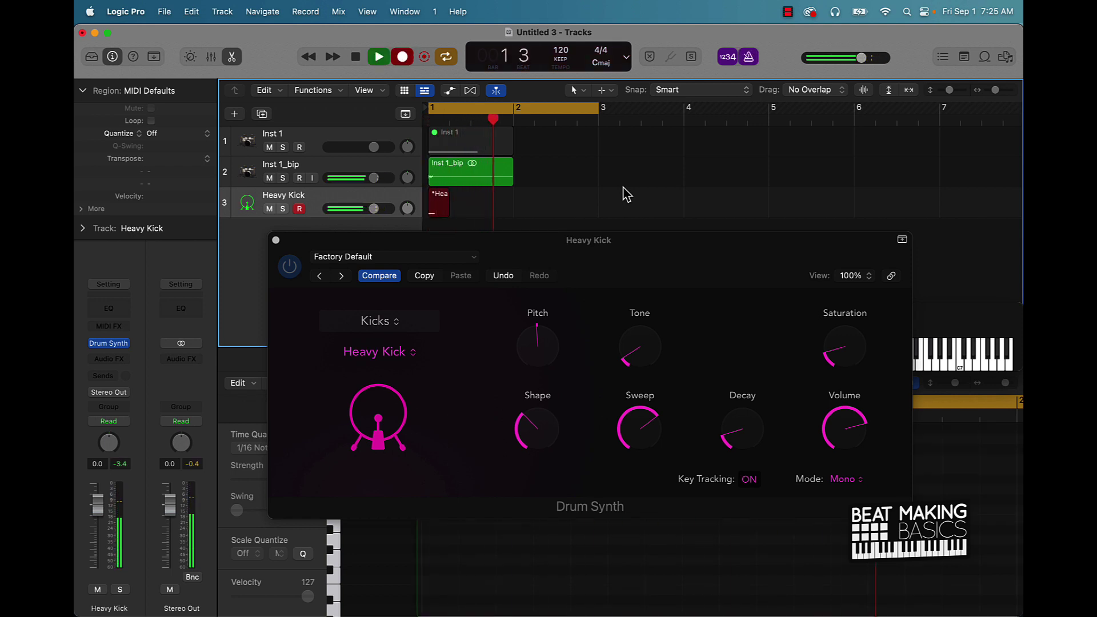
{"action": "key", "text": "space"}
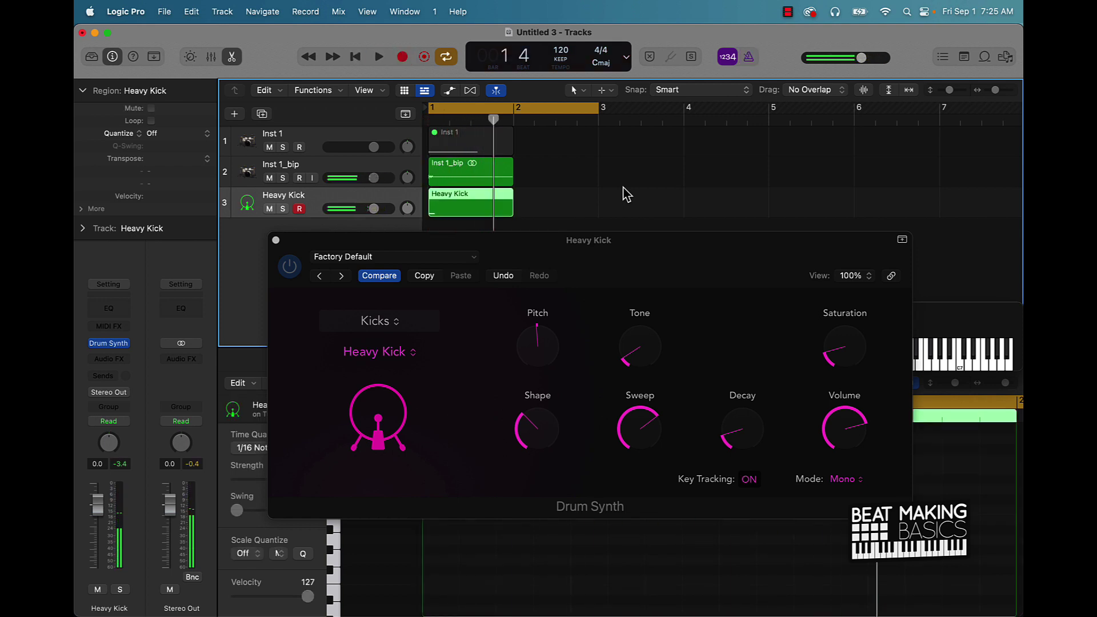
Step: Close the Drum Synth window and the lower editor area, and select the recorded Heavy Kick region
{"action": "left_click", "coordinate": [212, 58]}
{"action": "left_click", "coordinate": [276, 240]}
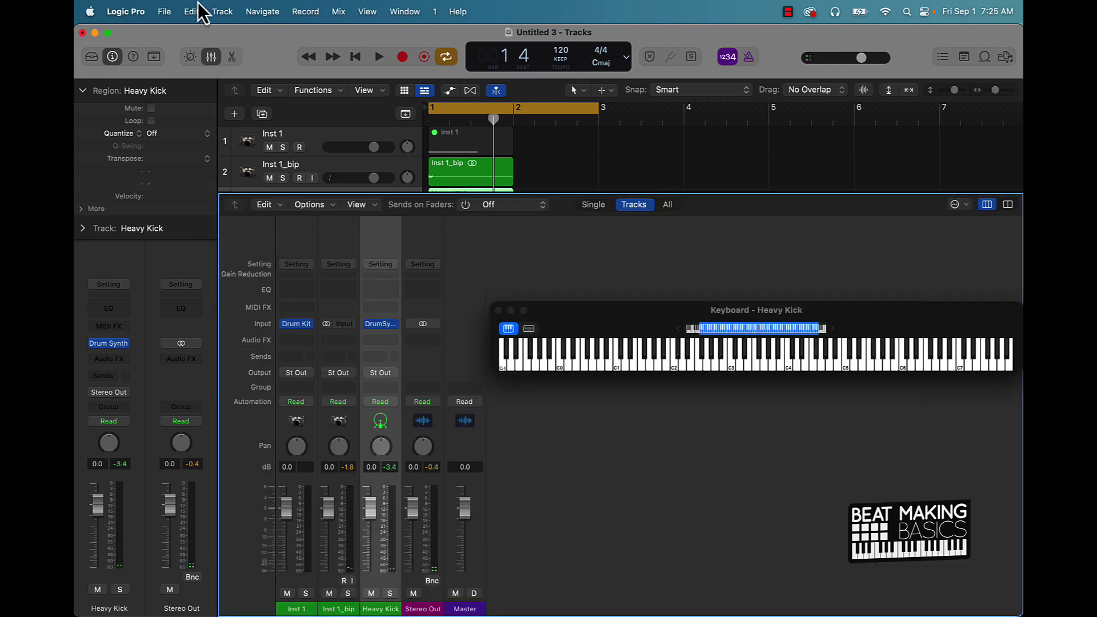
{"action": "left_click", "coordinate": [211, 57]}
{"action": "left_click", "coordinate": [448, 238]}
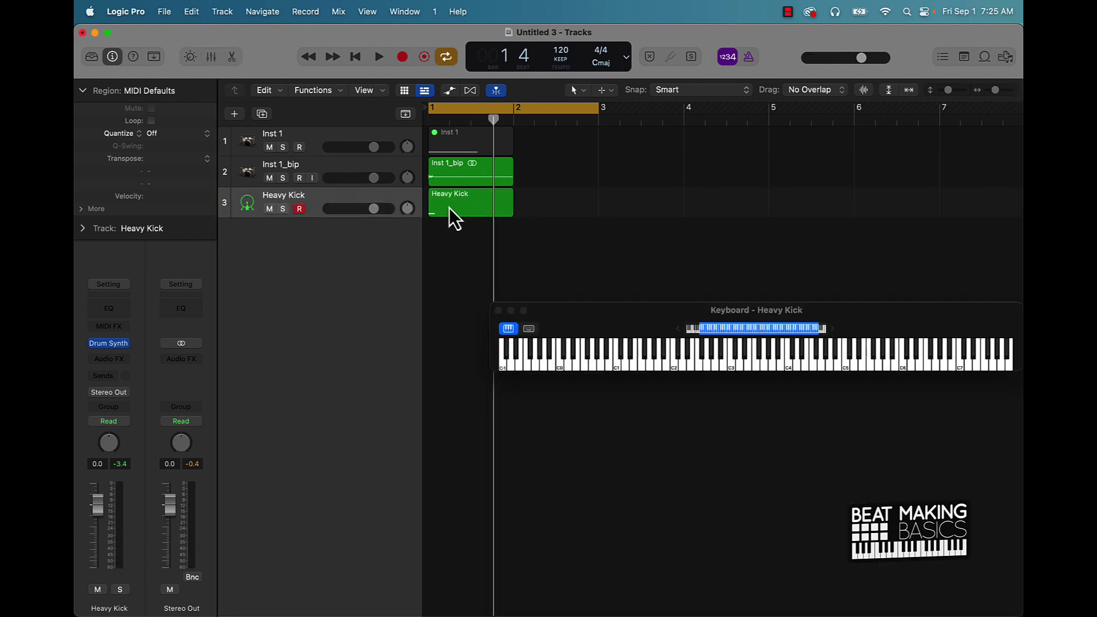
{"action": "left_click", "coordinate": [449, 207]}
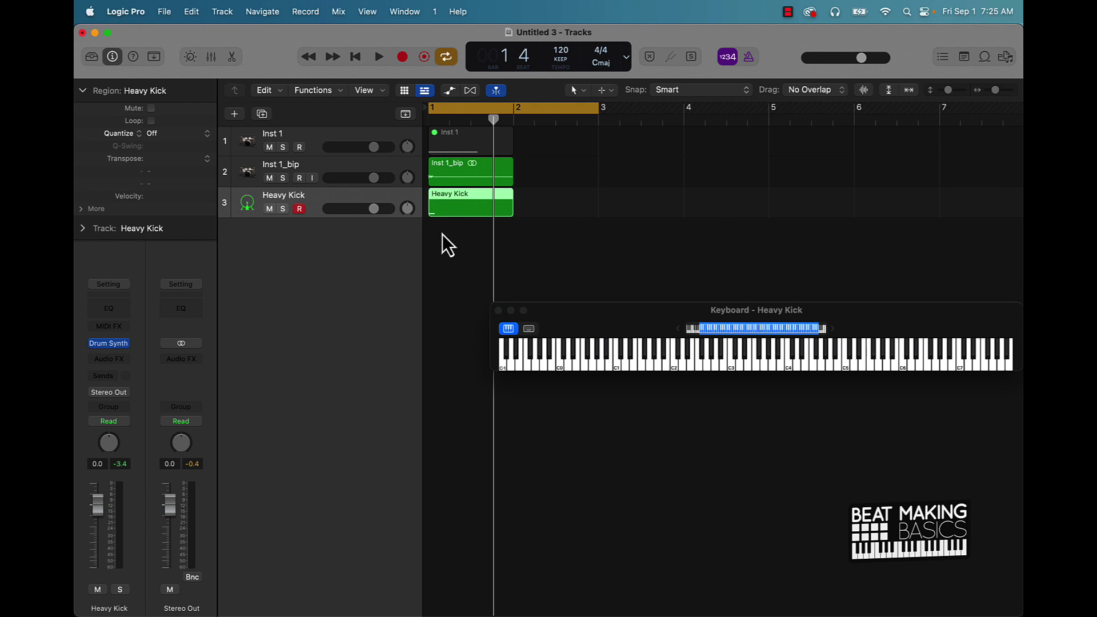
Step: Play the Inst 1_bip and Heavy Kick regions together several times to hear the layered kick
{"action": "key", "text": "space"}
{"action": "key", "text": "space"}
{"action": "key", "text": "space"}
{"action": "key", "text": "space"}
{"action": "key", "text": "space"}
{"action": "key", "text": "space"}
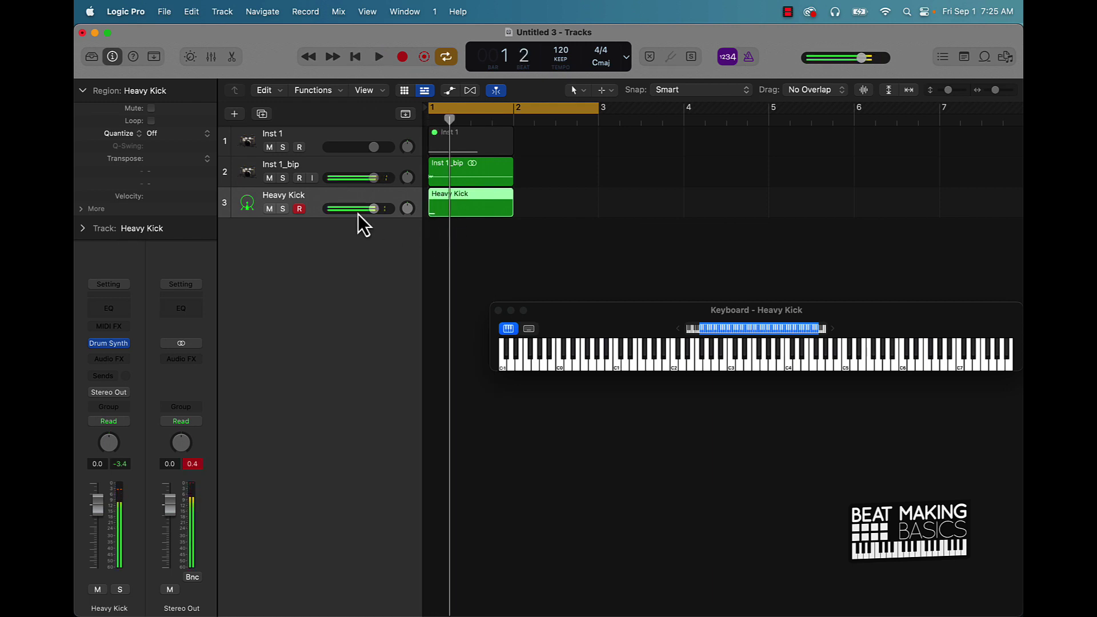
Step: Compare the kick with the Heavy Kick track muted and unmuted, leaving the track unmuted
{"action": "left_click", "coordinate": [269, 209]}
{"action": "key", "text": "space"}
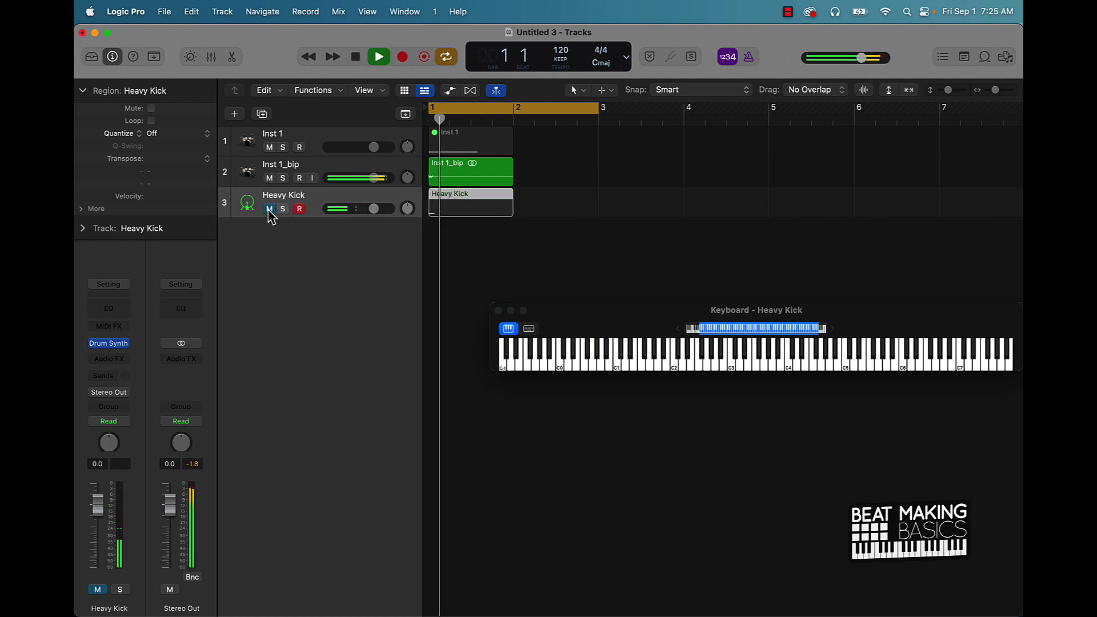
{"action": "key", "text": "space"}
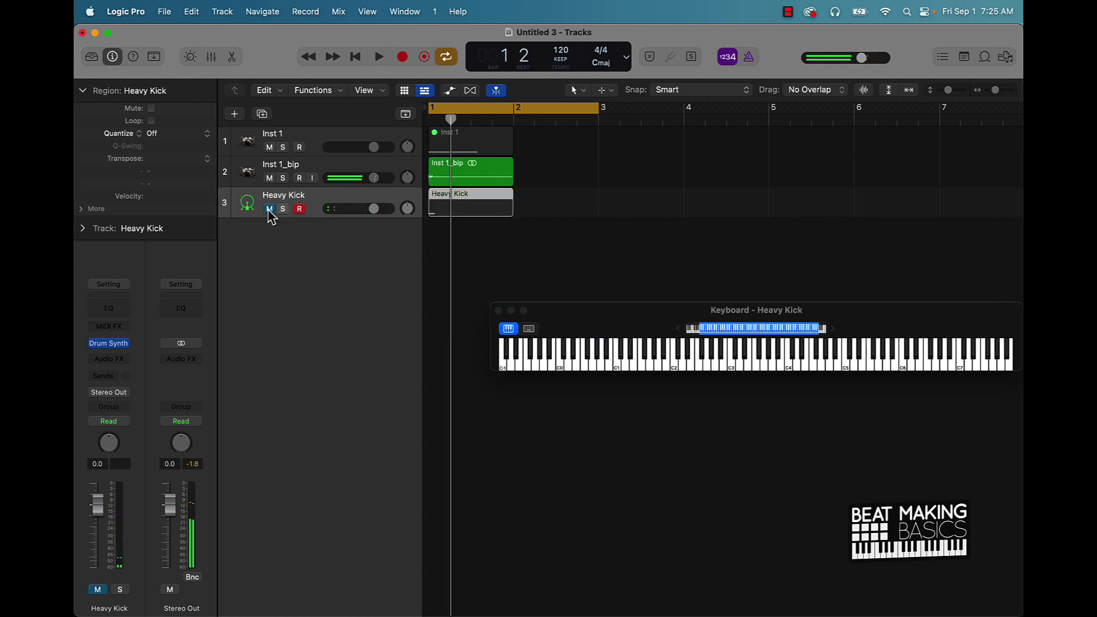
{"action": "left_click", "coordinate": [269, 209]}
{"action": "key", "text": "space"}
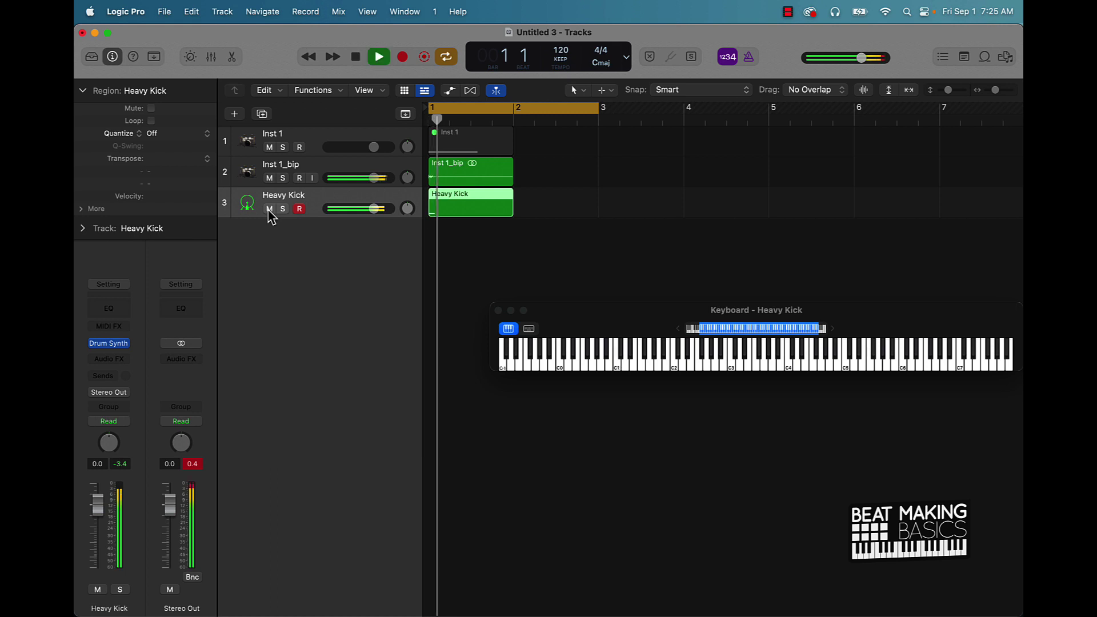
{"action": "key", "text": "space"}
Step: Bounce the Inst 1_bip and Heavy Kick regions together in place into one new audio track, muting the sources
{"action": "left_click", "coordinate": [492, 226]}
{"action": "left_click_drag", "start_coordinate": [476, 242], "coordinate": [510, 167]}
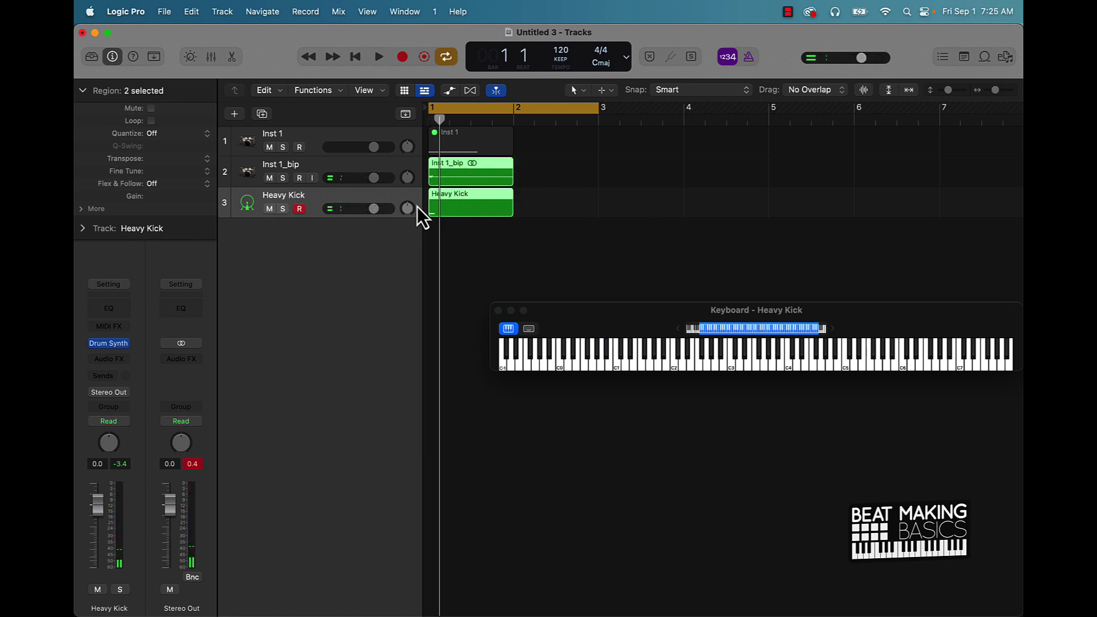
{"action": "right_click", "coordinate": [477, 173]}
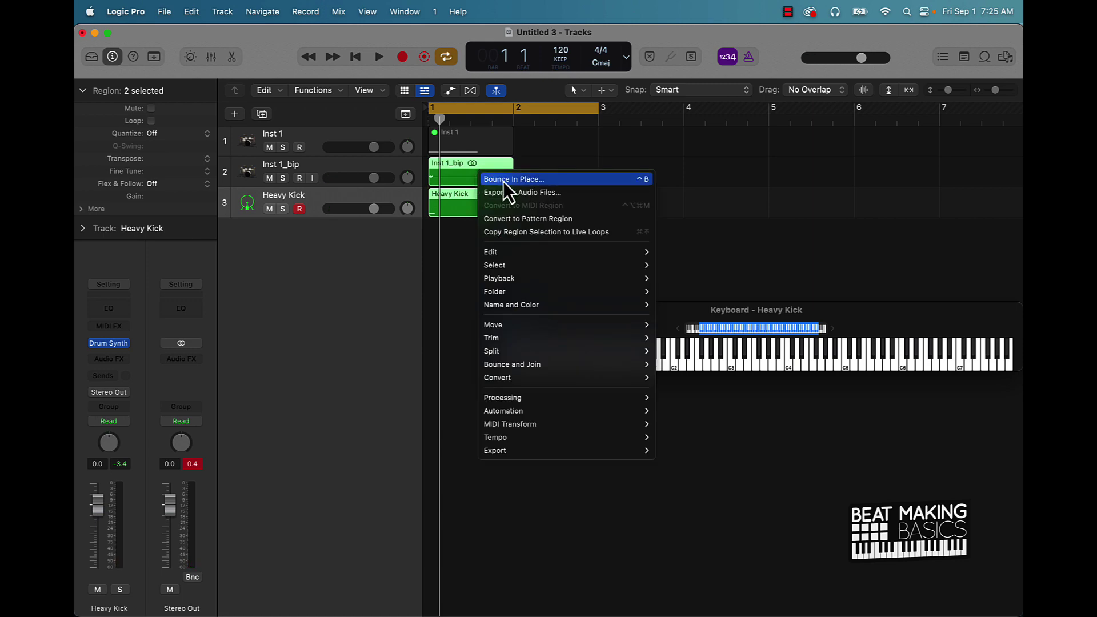
{"action": "left_click", "coordinate": [471, 195]}
{"action": "key", "text": "ctrl+b"}
{"action": "left_click", "coordinate": [647, 437]}
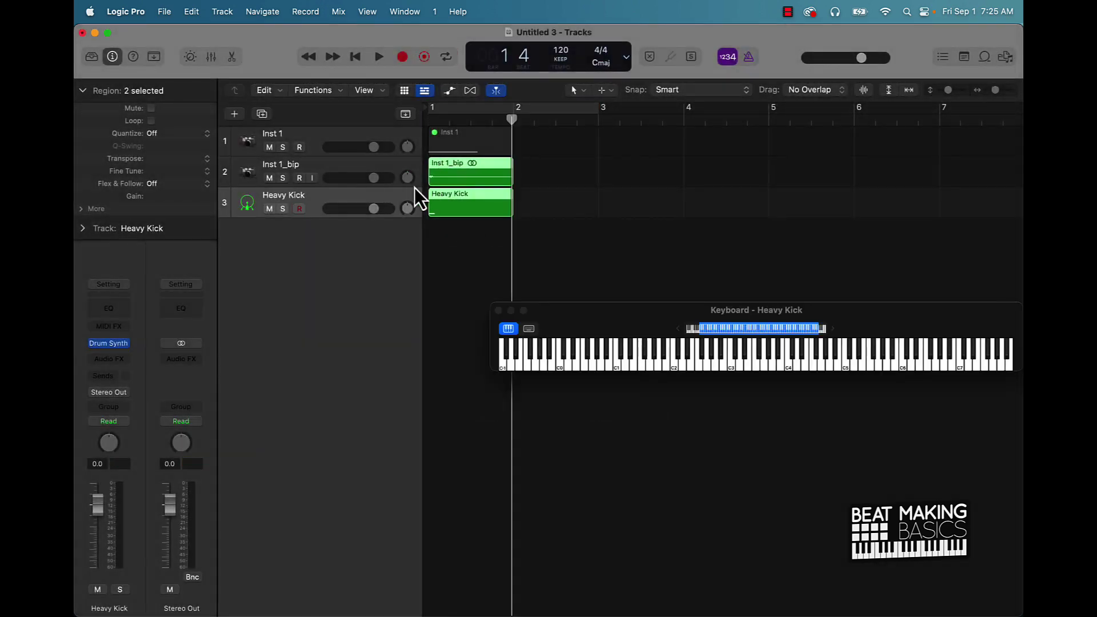
Step: Play back the merged kick on the Heavy Kick_bip track repeatedly and reset its peak level reading
{"action": "key", "text": "space"}
{"action": "key", "text": "space"}
{"action": "key", "text": "space"}
{"action": "key", "text": "space"}
{"action": "key", "text": "space"}
{"action": "key", "text": "space"}
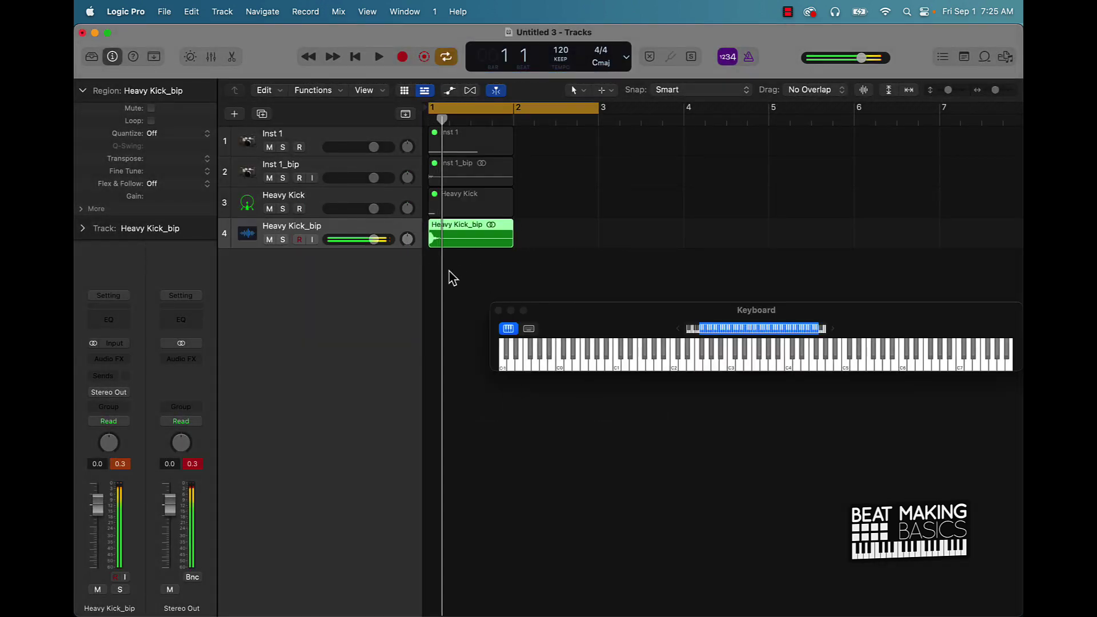
{"action": "left_click", "coordinate": [128, 463]}
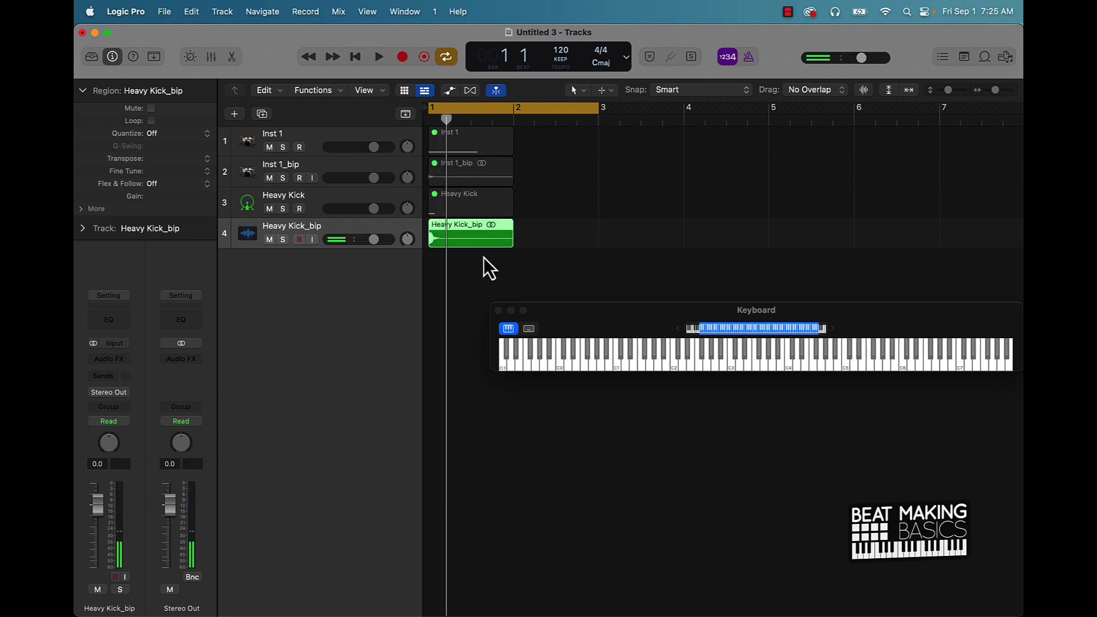
{"action": "left_click", "coordinate": [522, 262]}
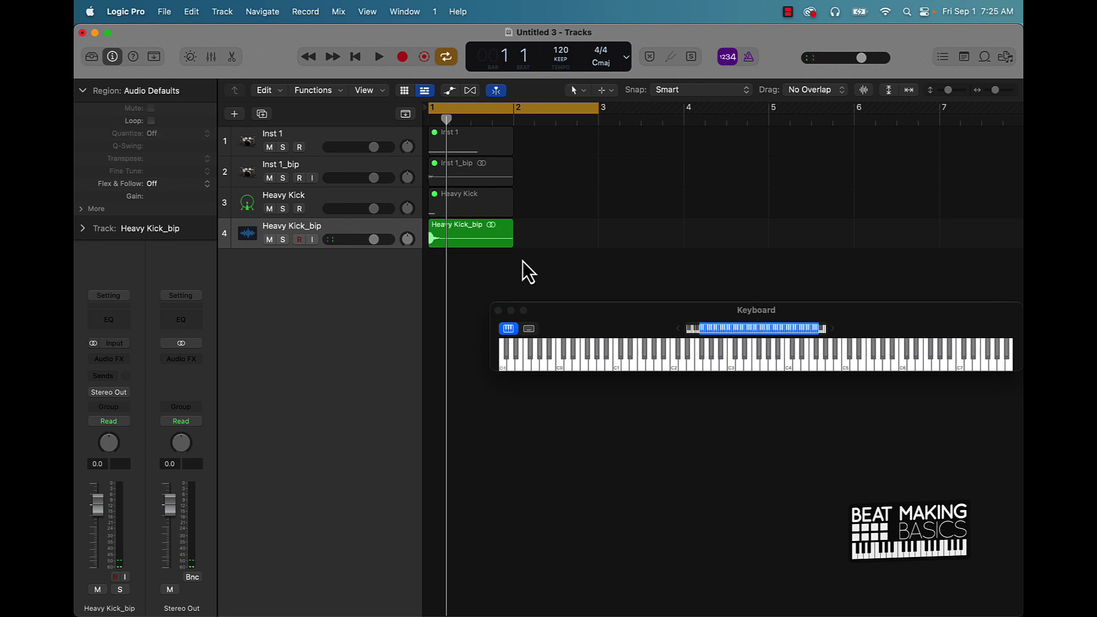
{"action": "key", "text": "space"}
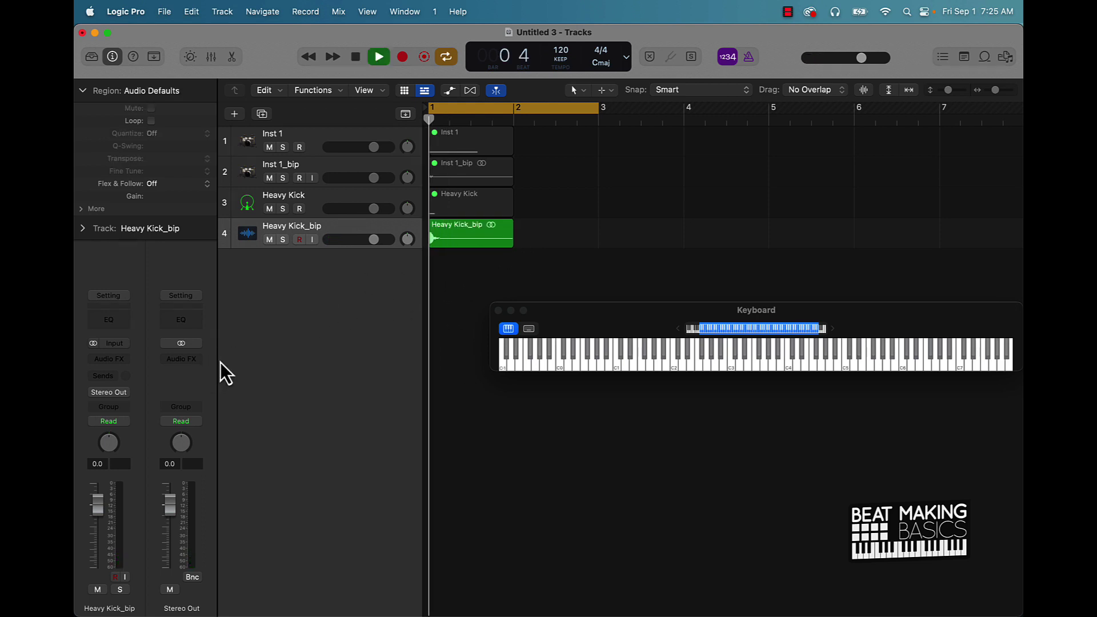
{"action": "key", "text": "space"}
Step: Insert the Waves Smack Attack (s) plug-in in stereo on the Heavy Kick_bip track
{"action": "left_click", "coordinate": [123, 360]}
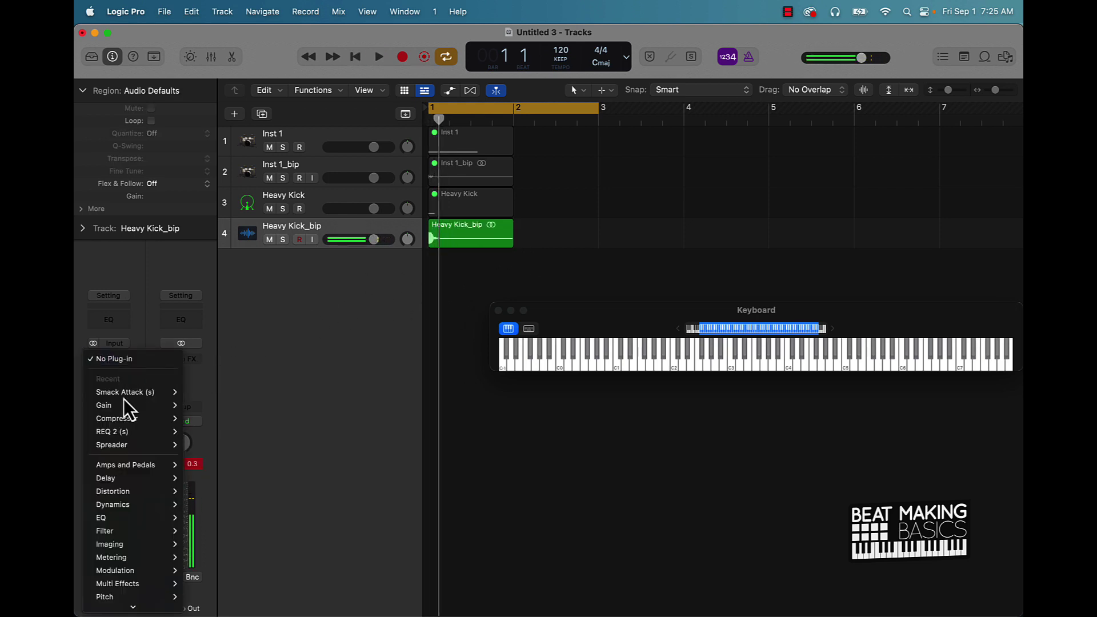
{"action": "mouse_move", "coordinate": [134, 604]}
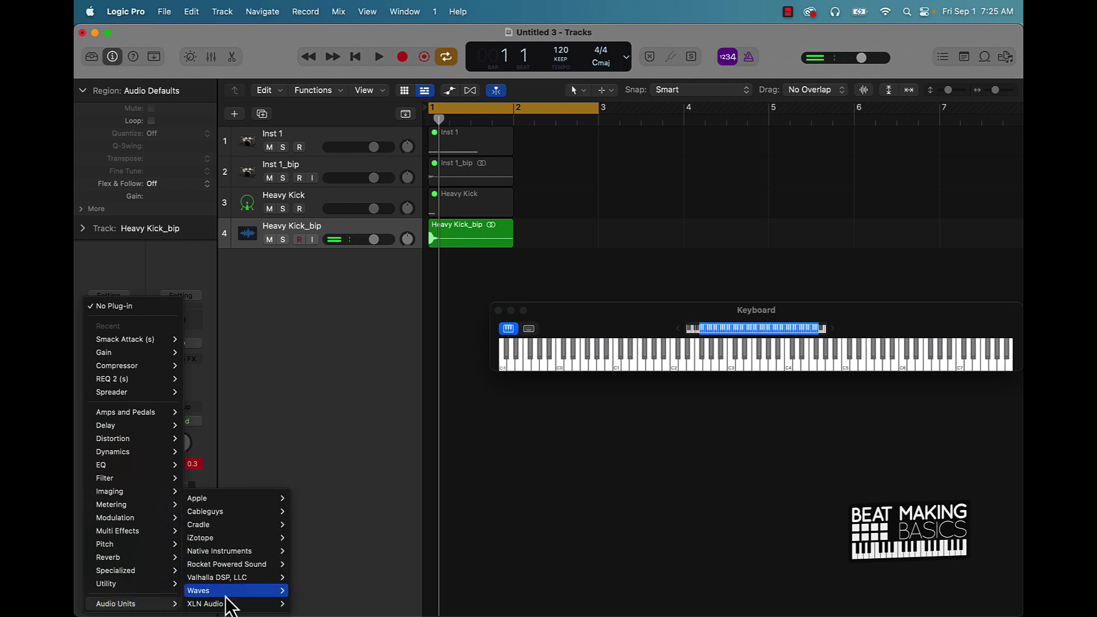
{"action": "mouse_move", "coordinate": [274, 590]}
{"action": "scroll", "coordinate": [349, 539], "scroll_direction": "down", "scroll_amount": 3}
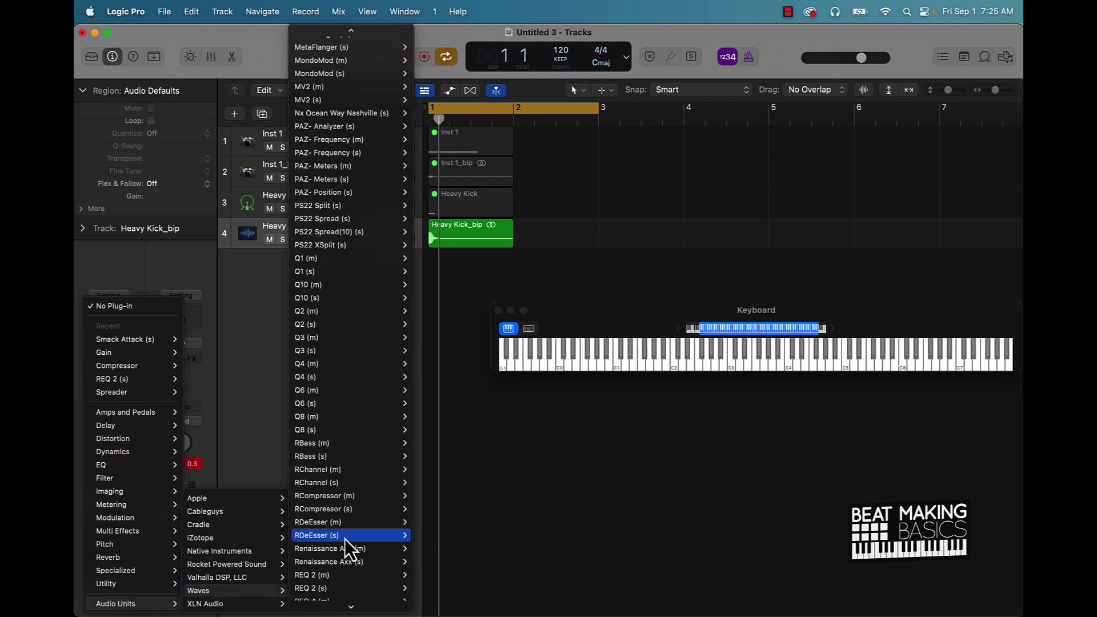
{"action": "scroll", "coordinate": [347, 538], "scroll_direction": "down", "scroll_amount": 2}
{"action": "mouse_move", "coordinate": [347, 538]}
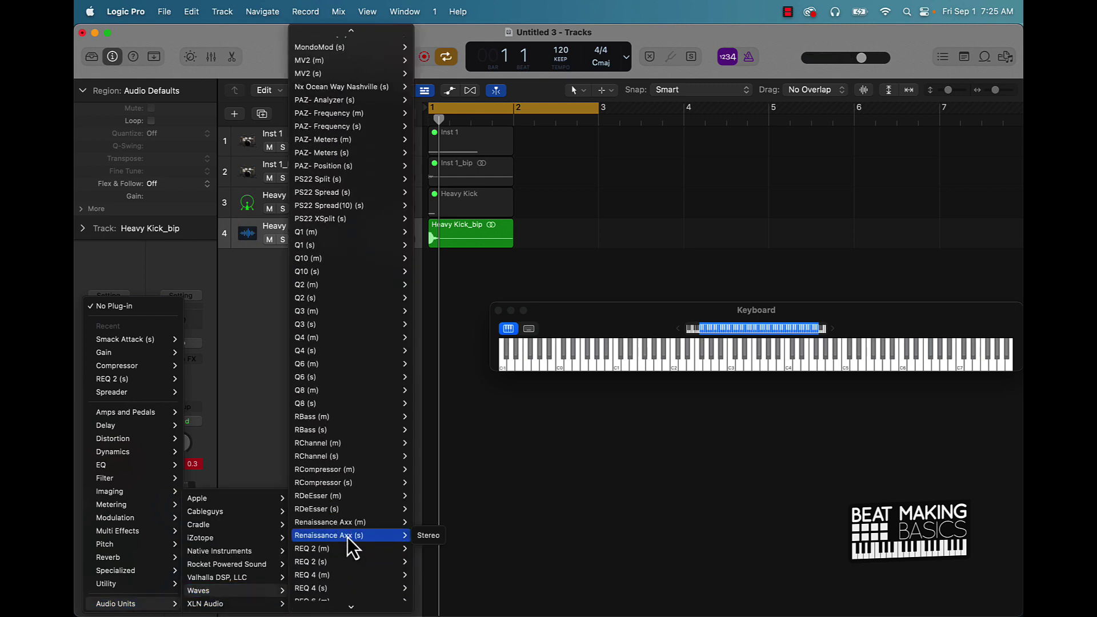
{"action": "scroll", "coordinate": [347, 537], "scroll_direction": "down", "scroll_amount": 6}
{"action": "mouse_move", "coordinate": [336, 402]}
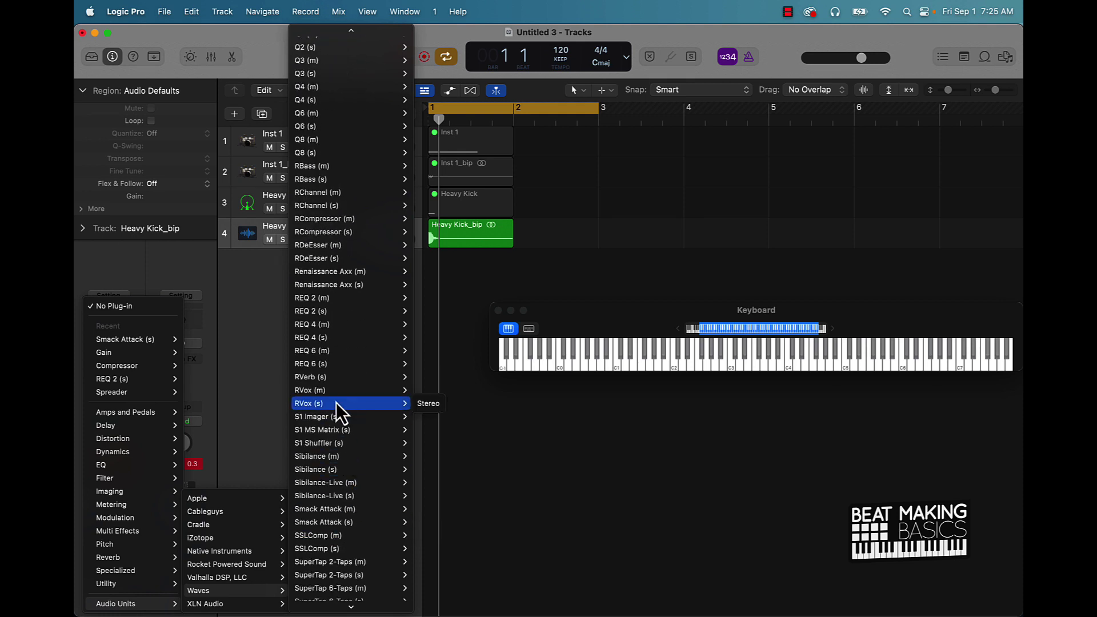
{"action": "scroll", "coordinate": [335, 405], "scroll_direction": "down", "scroll_amount": 2}
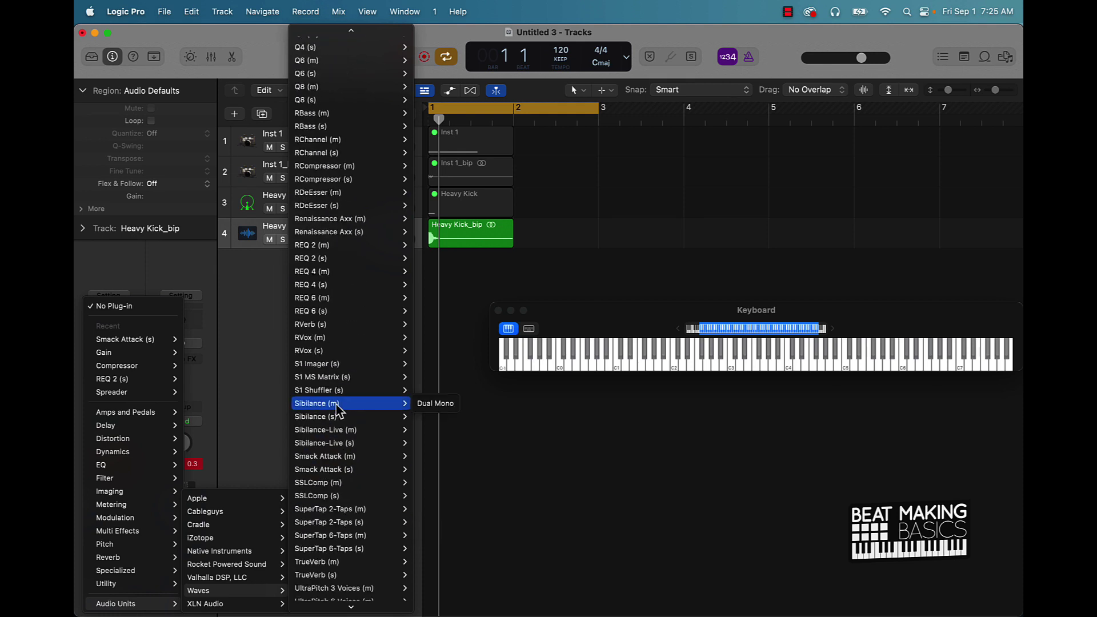
{"action": "mouse_move", "coordinate": [340, 453]}
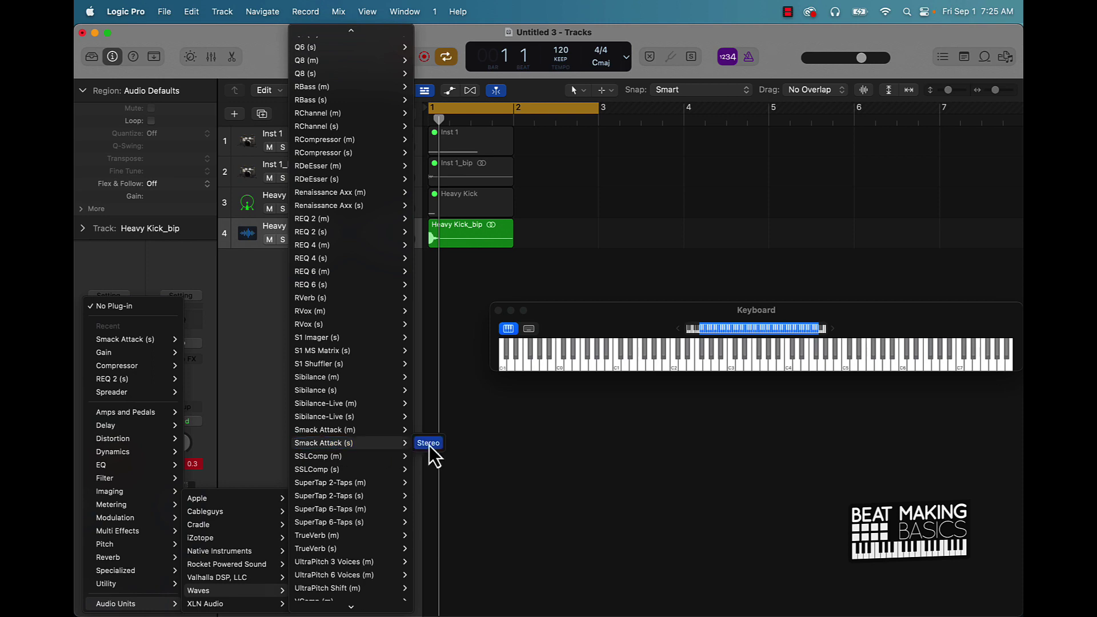
{"action": "left_click", "coordinate": [429, 444]}
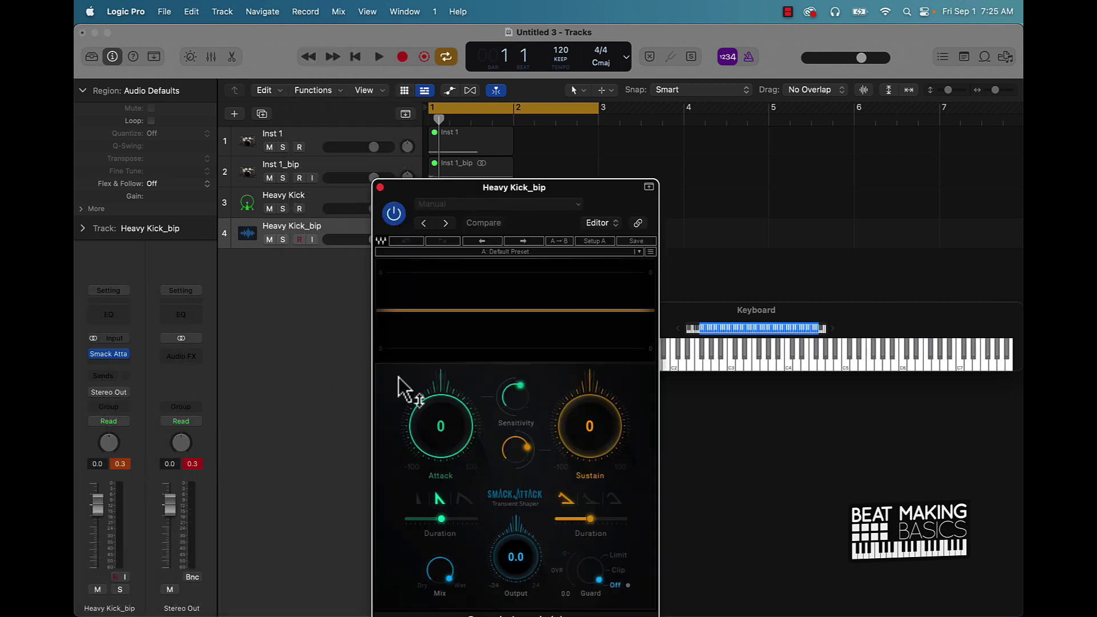
Step: Set Smack Attack's Guard to Clip, then reset the track's peak reading and play the kick
{"action": "left_click", "coordinate": [624, 574]}
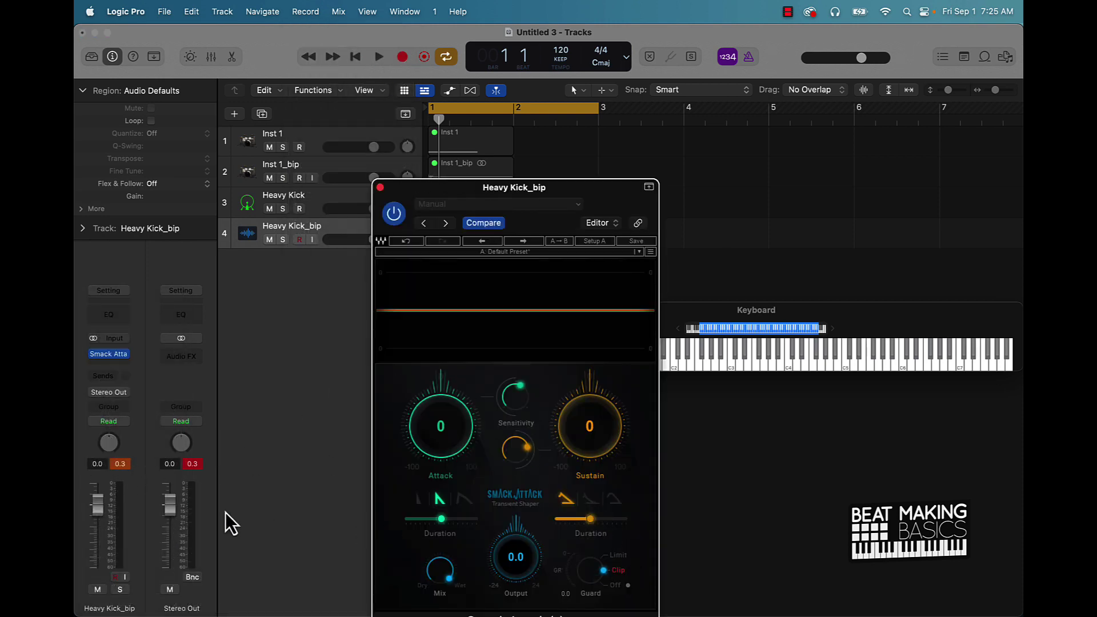
{"action": "left_click", "coordinate": [122, 465]}
{"action": "key", "text": "space"}
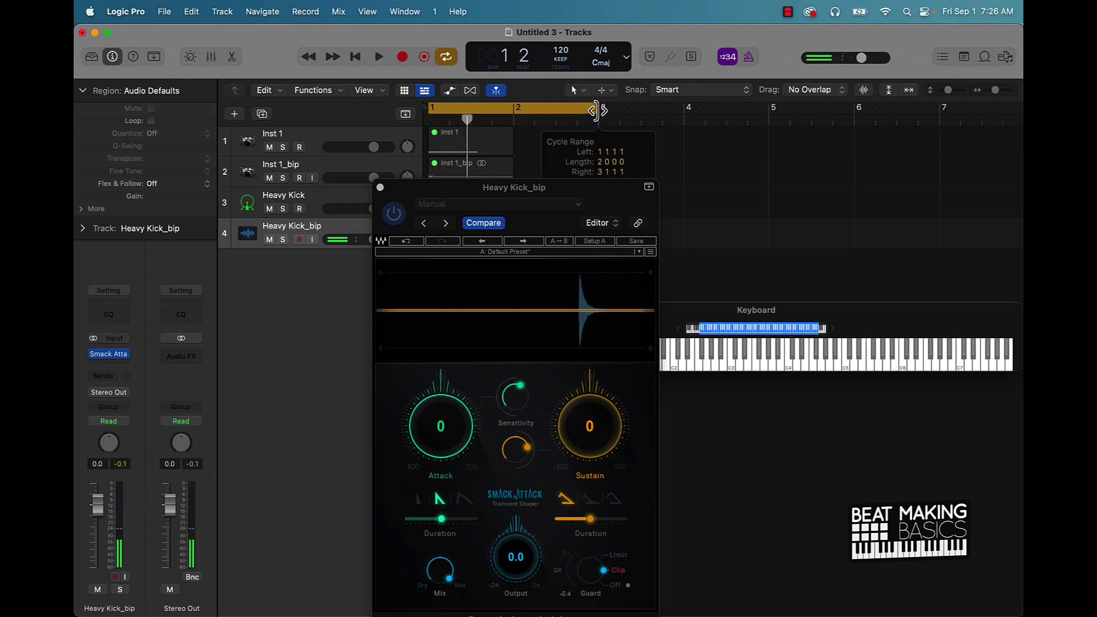
Step: Shorten the cycle range to end at bar 2
{"action": "left_click_drag", "start_coordinate": [594, 110], "coordinate": [513, 140]}
Step: Insert the Waves REQ 2 (s) equalizer after Smack Attack on the Heavy Kick_bip track
{"action": "mouse_move", "coordinate": [114, 356]}
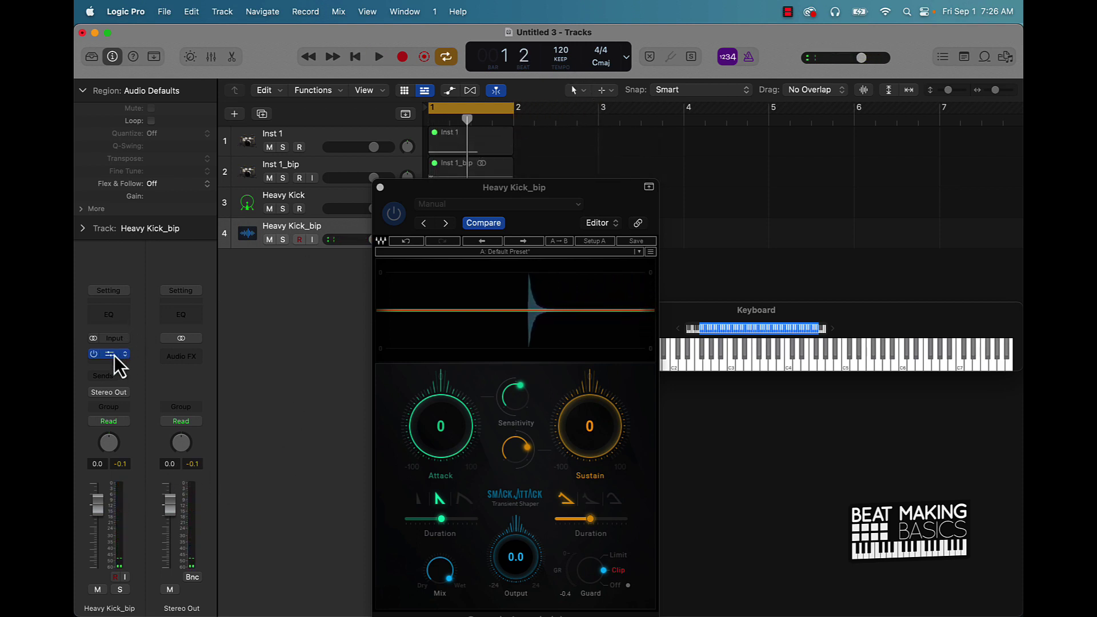
{"action": "left_click", "coordinate": [118, 364]}
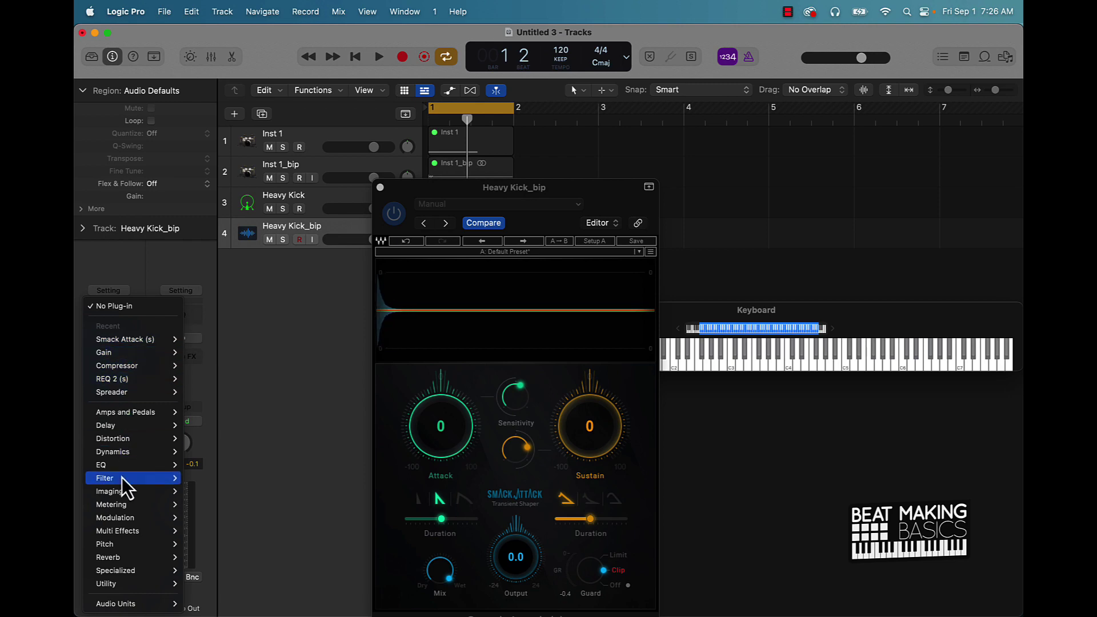
{"action": "mouse_move", "coordinate": [123, 464]}
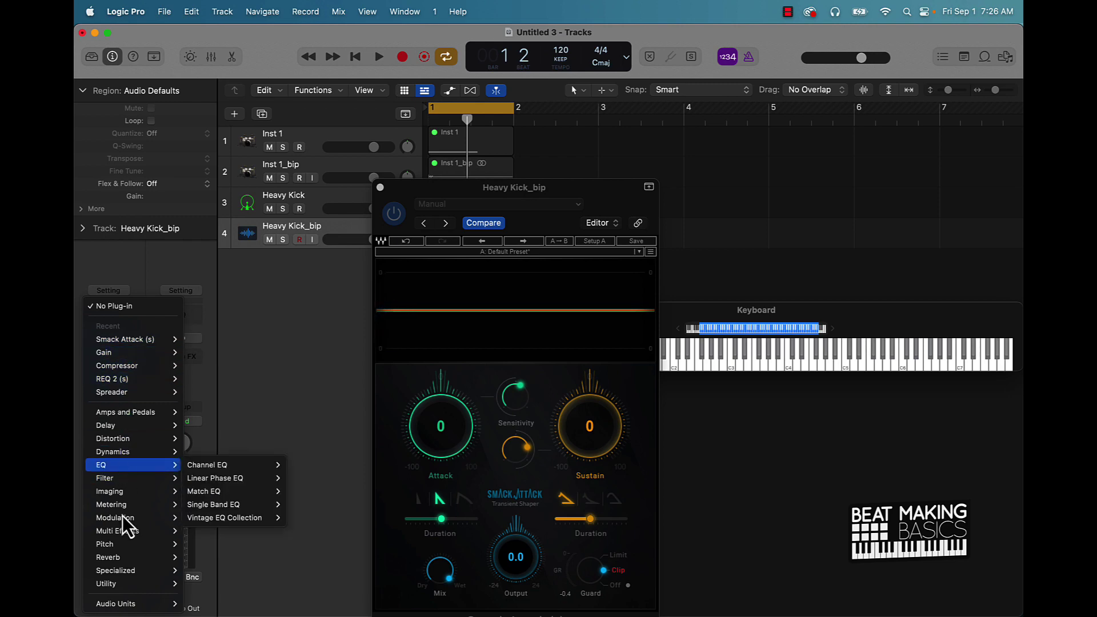
{"action": "mouse_move", "coordinate": [213, 594]}
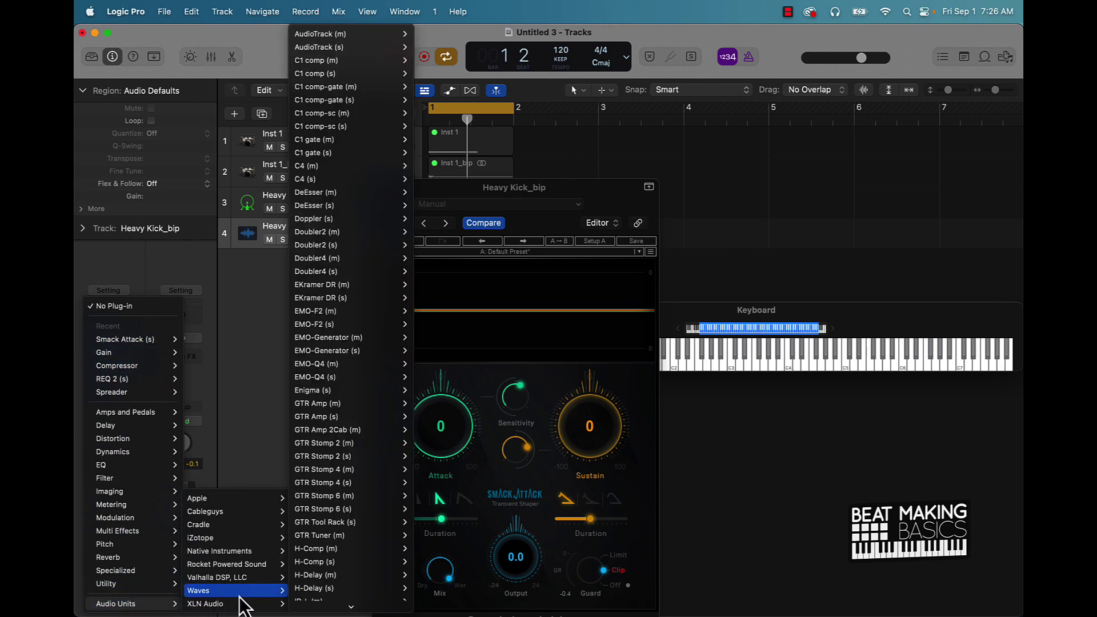
{"action": "scroll", "coordinate": [330, 567], "scroll_direction": "down", "scroll_amount": 10}
{"action": "scroll", "coordinate": [332, 571], "scroll_direction": "down", "scroll_amount": 8}
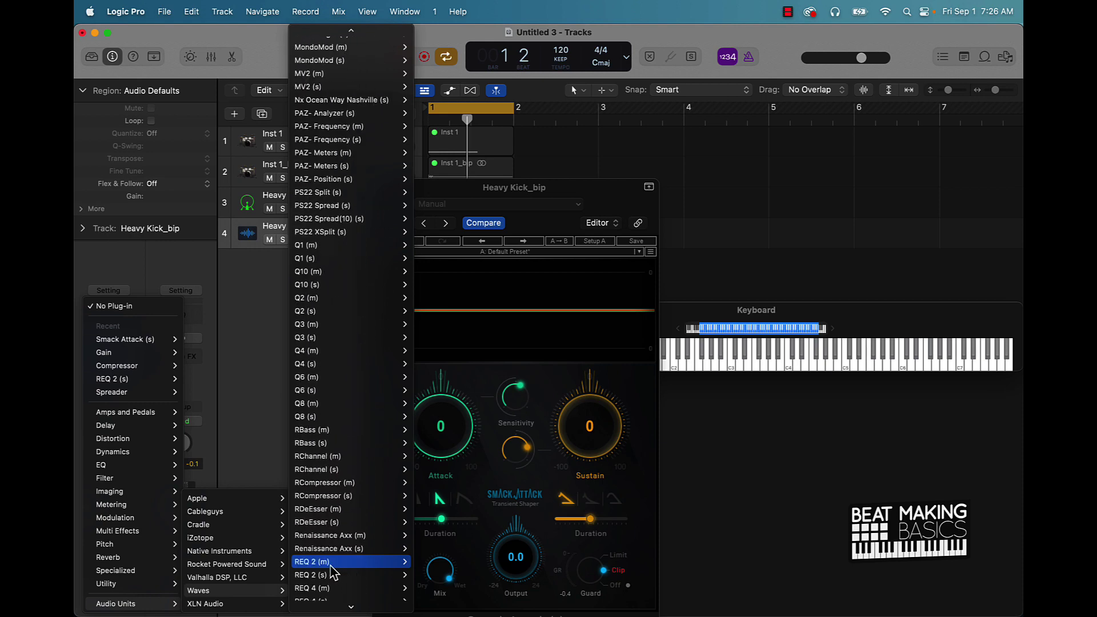
{"action": "mouse_move", "coordinate": [317, 259]}
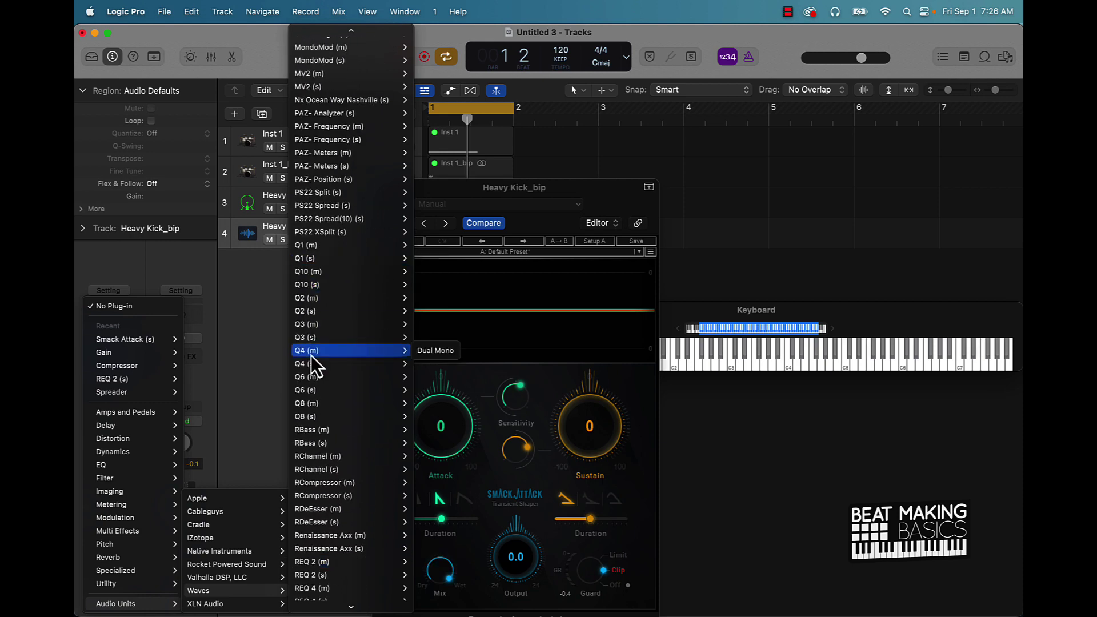
{"action": "scroll", "coordinate": [313, 366], "scroll_direction": "down", "scroll_amount": 5}
{"action": "left_click", "coordinate": [326, 446]}
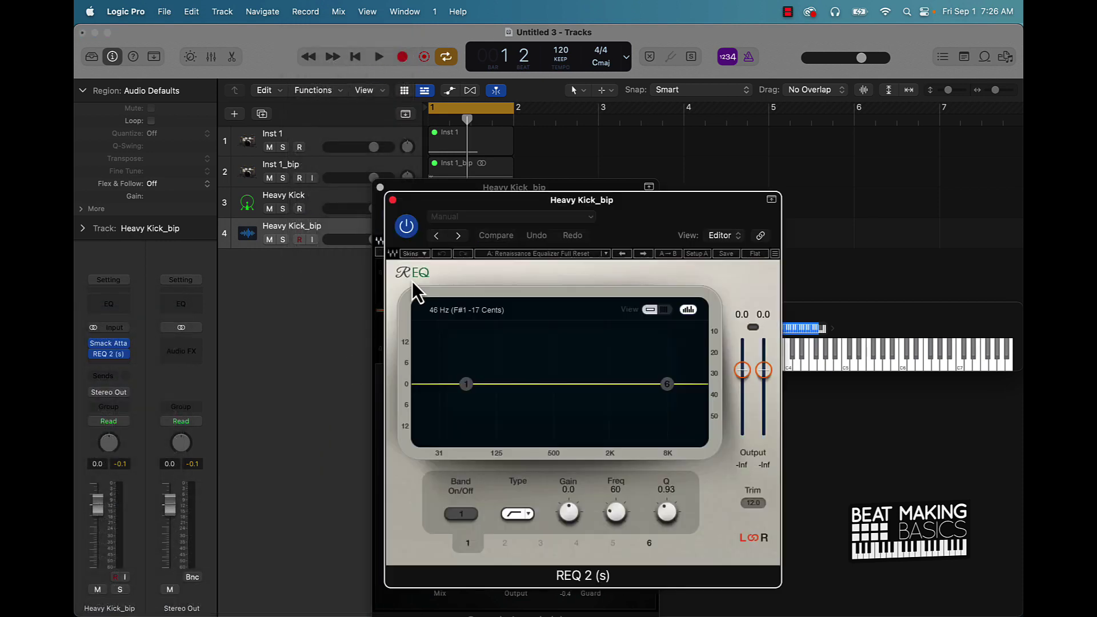
Step: Roll off the kick's lowest frequencies with REQ band 1 at about 29 Hz while auditioning it
{"action": "key", "text": "space"}
{"action": "left_click_drag", "start_coordinate": [466, 384], "coordinate": [436, 383]}
{"action": "key", "text": "space"}
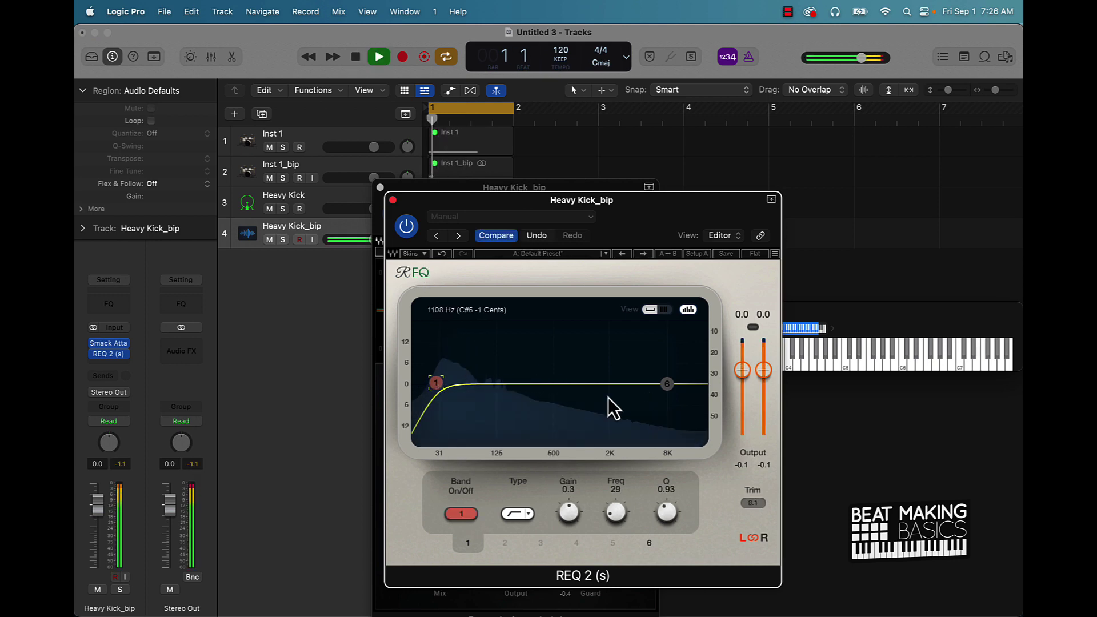
{"action": "key", "text": "space"}
Step: Lower the highs with REQ band 6 by about 5.6 dB near 9006 Hz, audition the kick, and close both plug-in windows
{"action": "left_click_drag", "start_coordinate": [667, 384], "coordinate": [659, 406]}
{"action": "key", "text": "space"}
{"action": "key", "text": "space"}
{"action": "key", "text": "space"}
{"action": "key", "text": "space"}
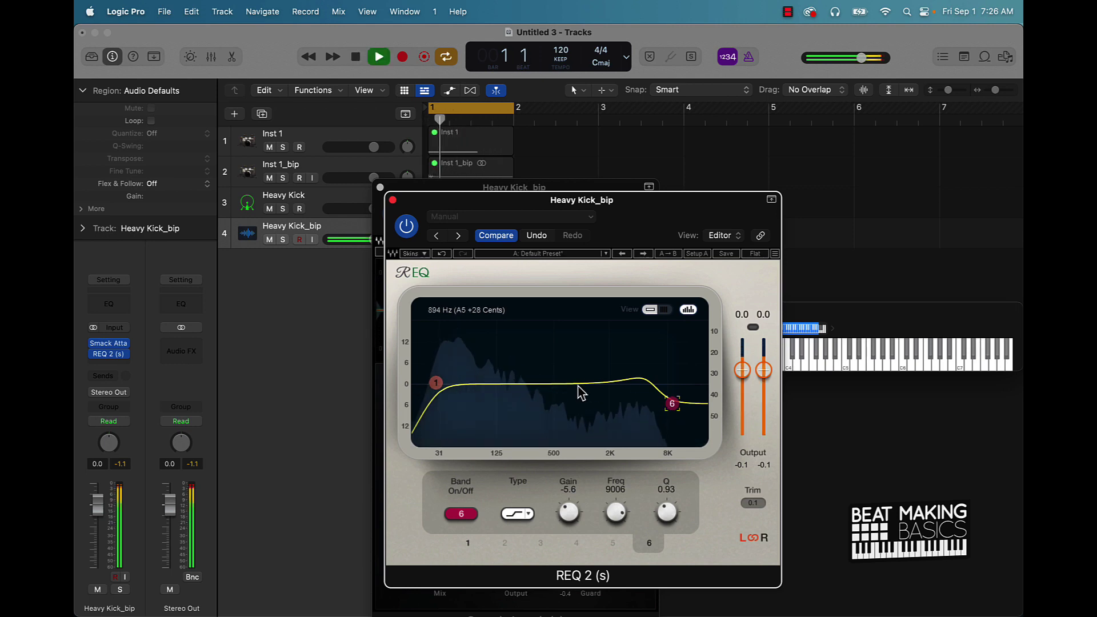
{"action": "key", "text": "space"}
{"action": "left_click", "coordinate": [393, 201]}
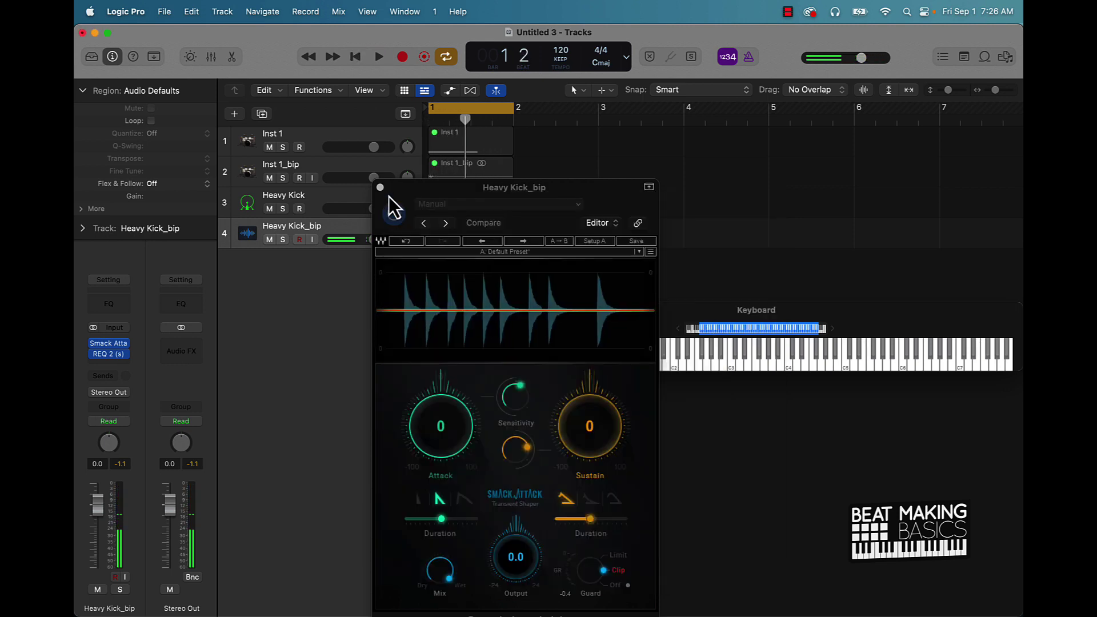
{"action": "left_click", "coordinate": [380, 187]}
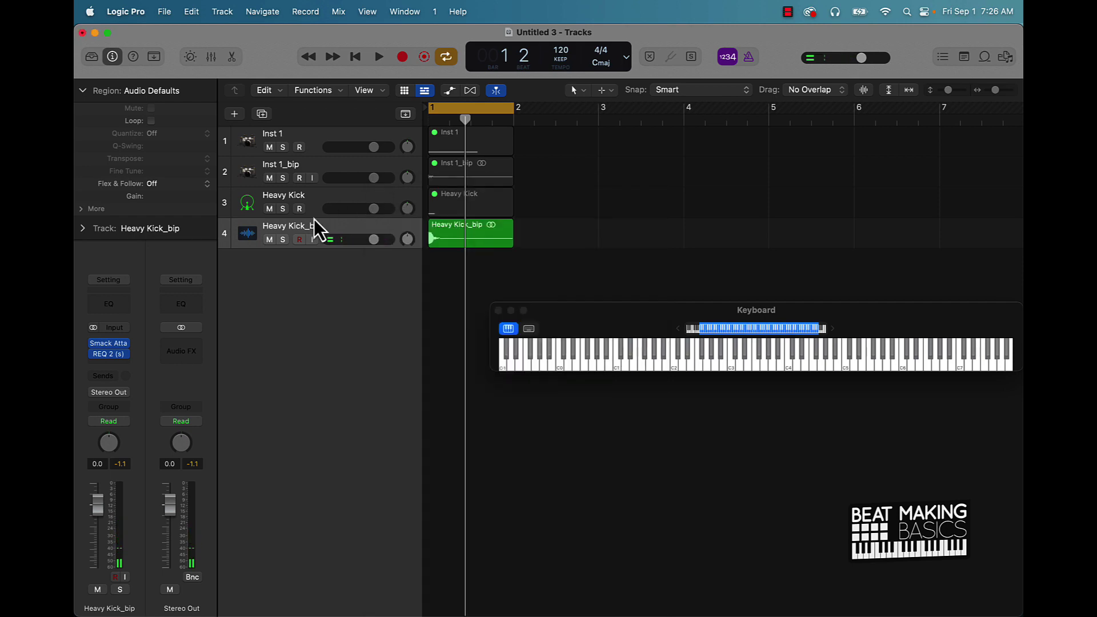
Step: Bounce the processed Heavy Kick_bip region in place to a new track, muting the source
{"action": "left_click", "coordinate": [375, 228]}
{"action": "right_click", "coordinate": [426, 232]}
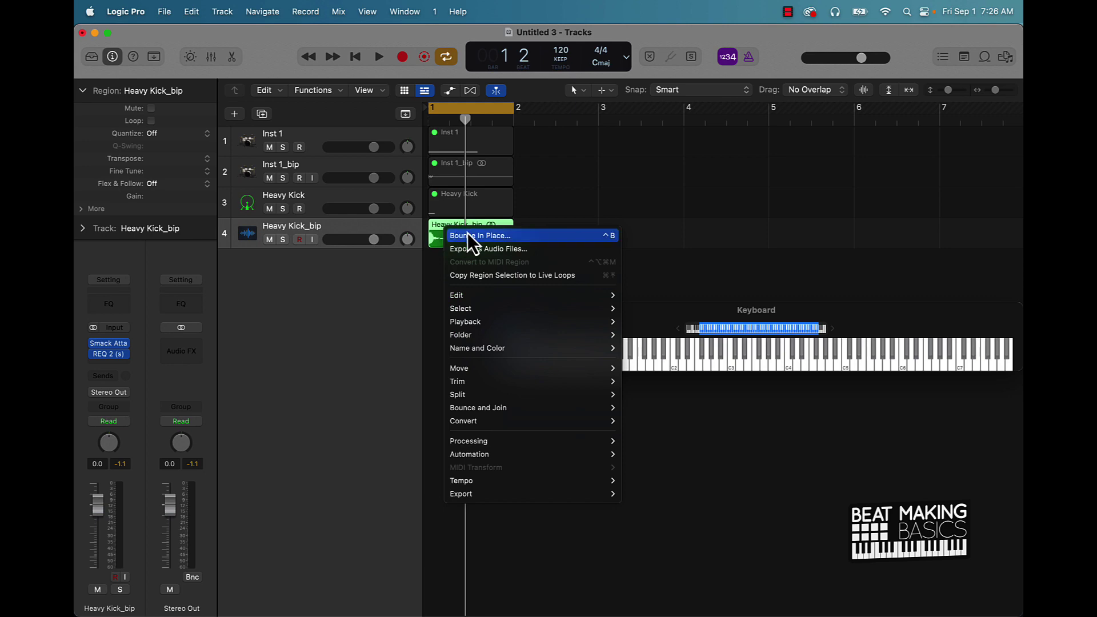
{"action": "left_click", "coordinate": [467, 233]}
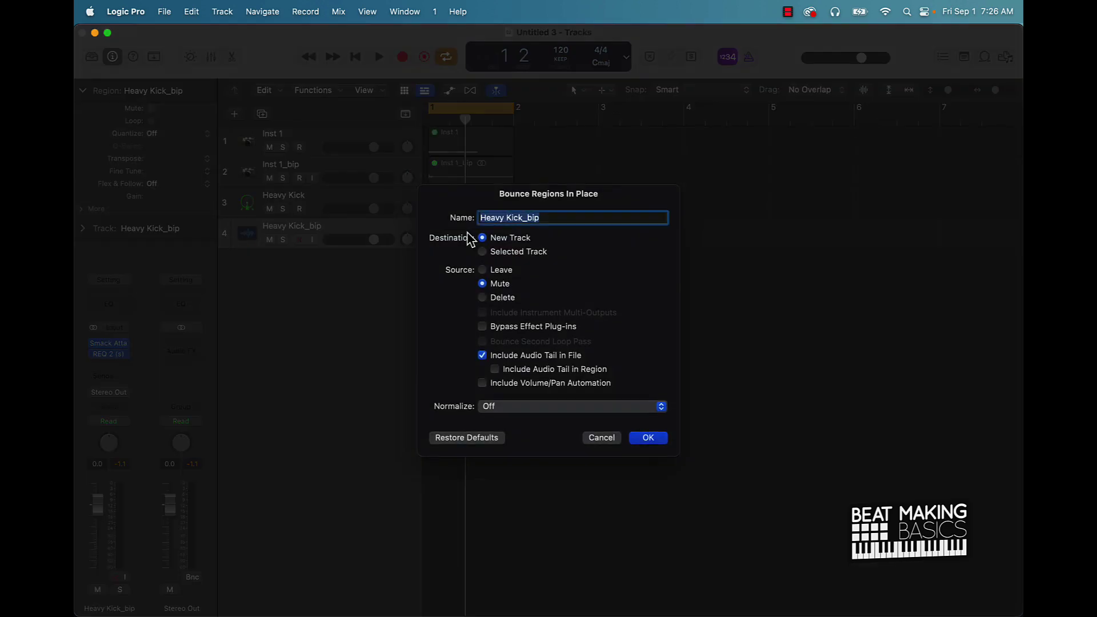
{"action": "left_click", "coordinate": [649, 439]}
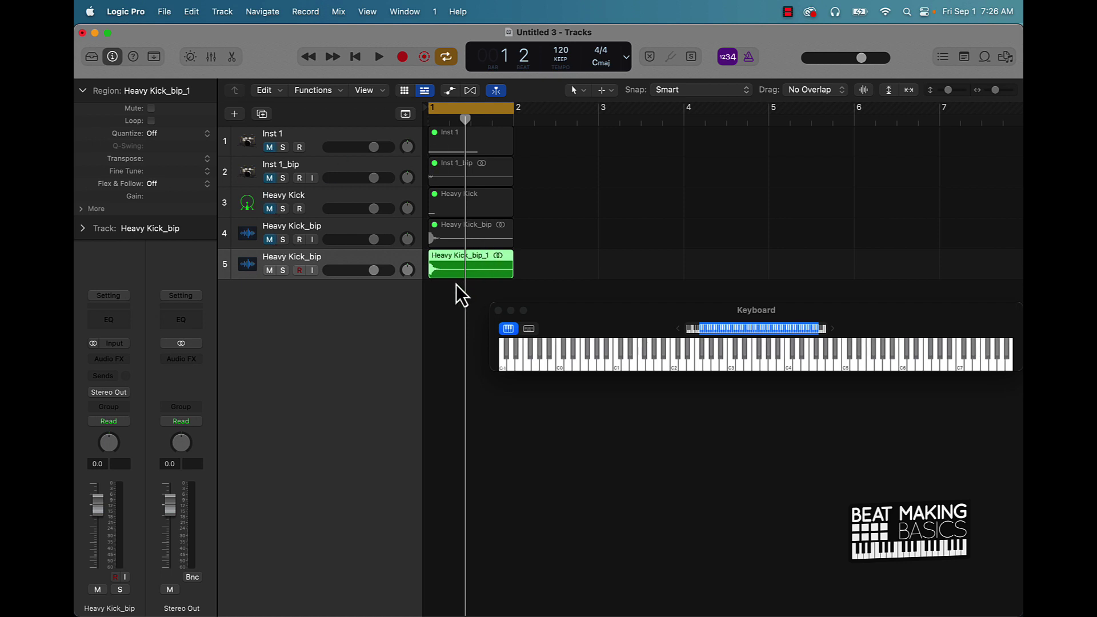
Step: Play back the newly bounced kick on track 5 several times
{"action": "key", "text": "space"}
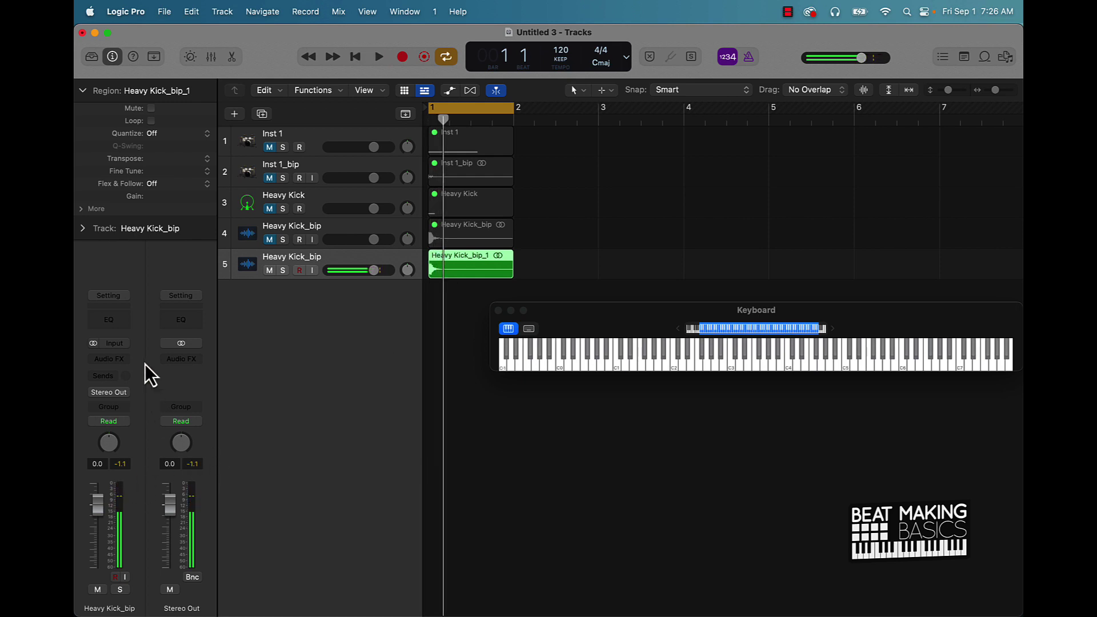
{"action": "key", "text": "space"}
{"action": "key", "text": "space"}
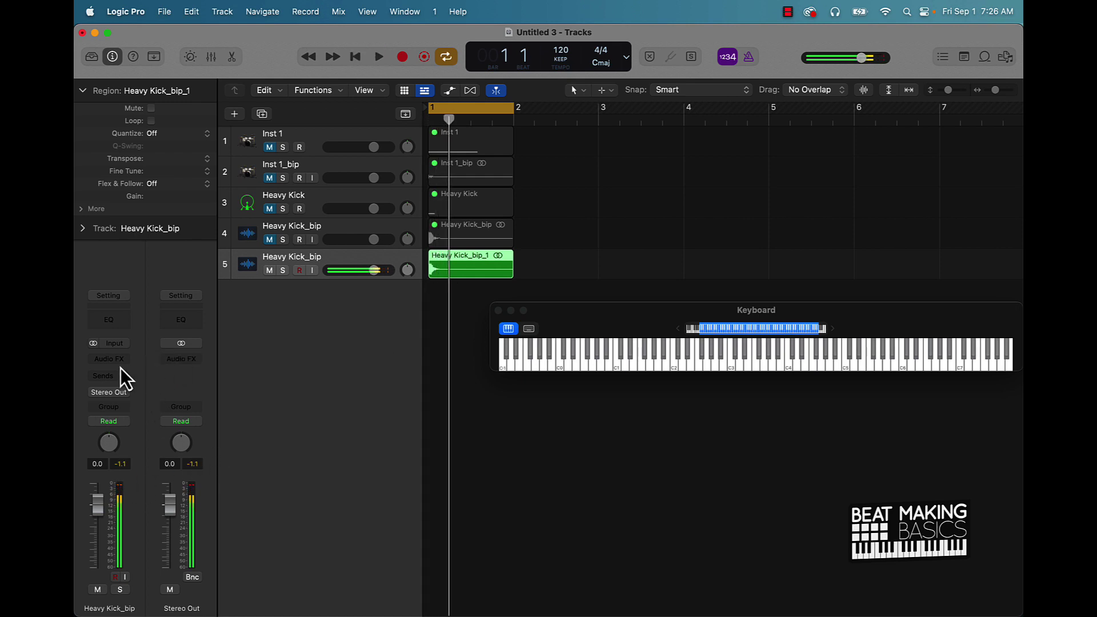
Step: Insert the iZotope Vinyl plug-in in stereo on the newly bounced kick track
{"action": "left_click", "coordinate": [122, 360]}
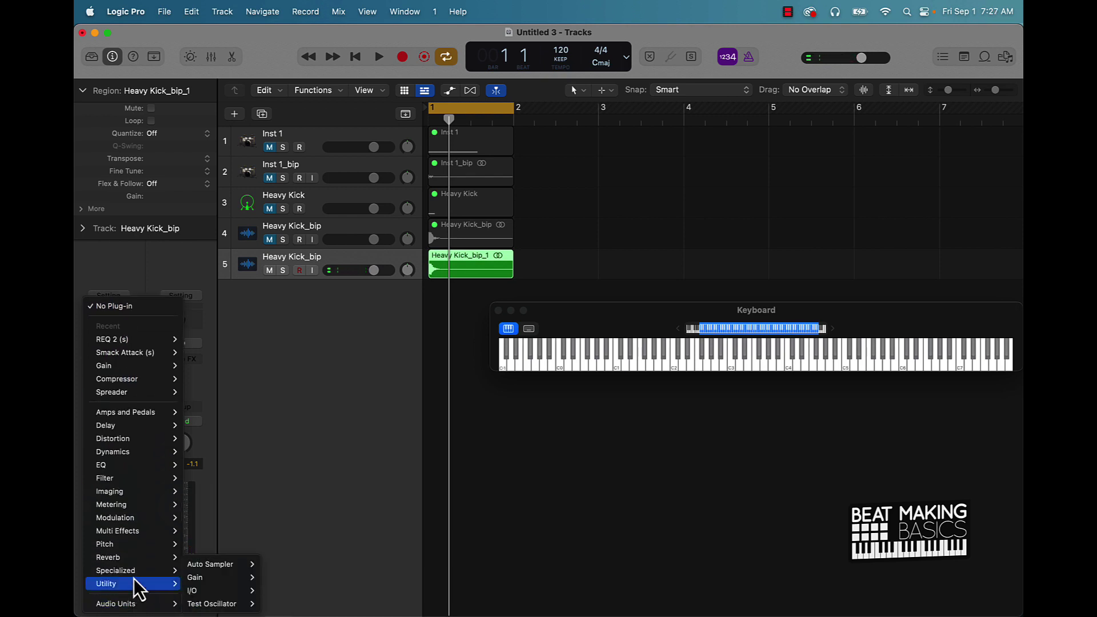
{"action": "mouse_move", "coordinate": [133, 570]}
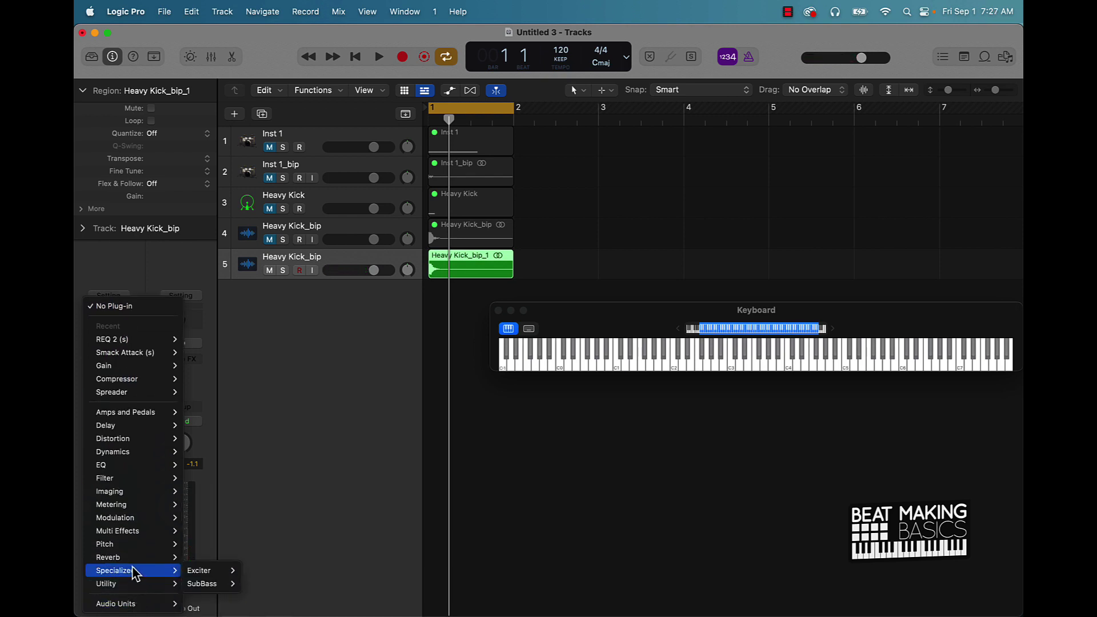
{"action": "mouse_move", "coordinate": [217, 539]}
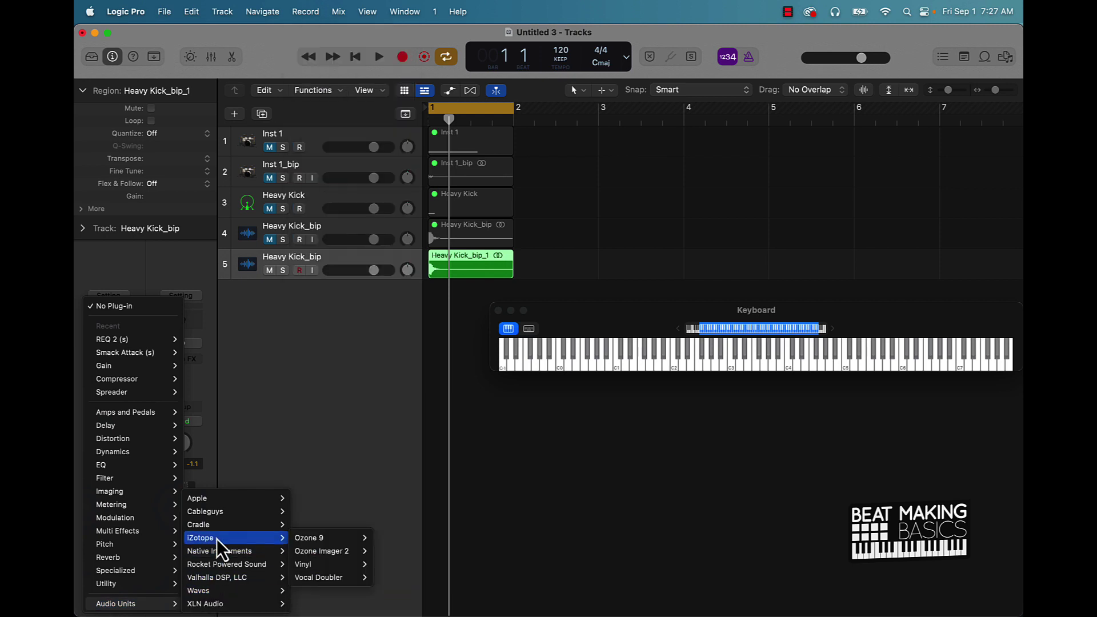
{"action": "mouse_move", "coordinate": [358, 566]}
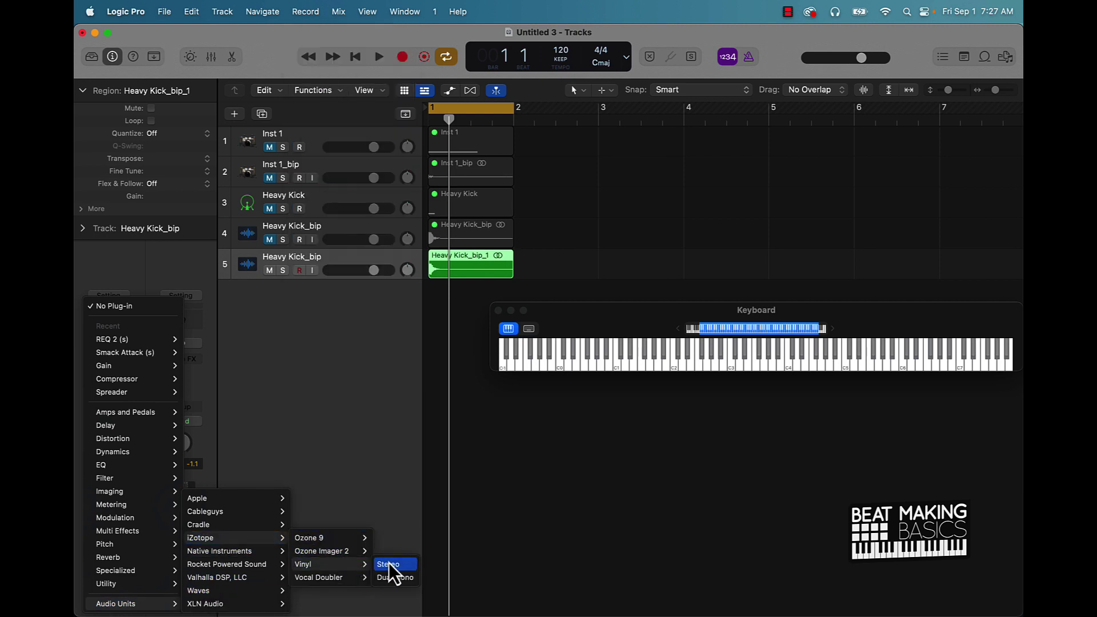
{"action": "left_click", "coordinate": [389, 563]}
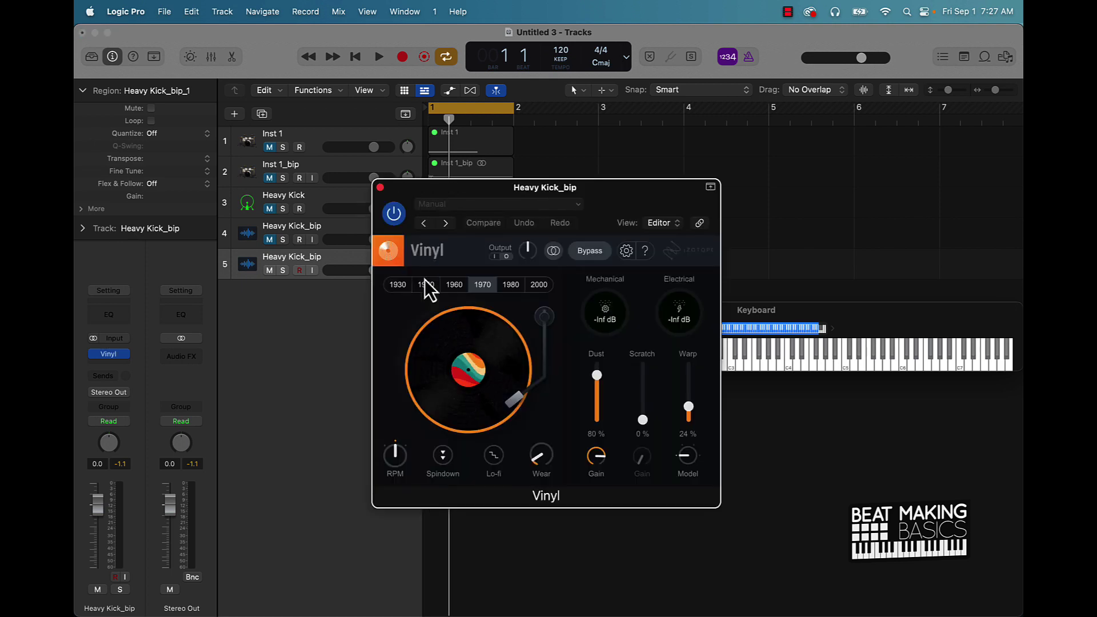
Step: Audition Vinyl's year settings on the kick, trying 1930 and choosing 2000
{"action": "key", "text": "space"}
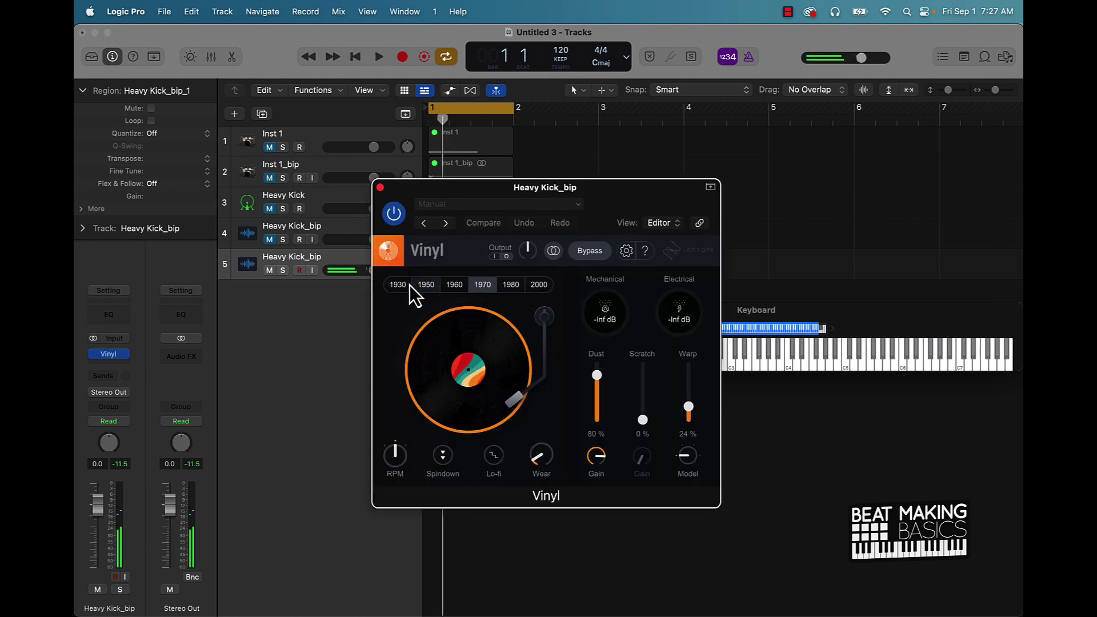
{"action": "left_click", "coordinate": [403, 286]}
{"action": "key", "text": "space"}
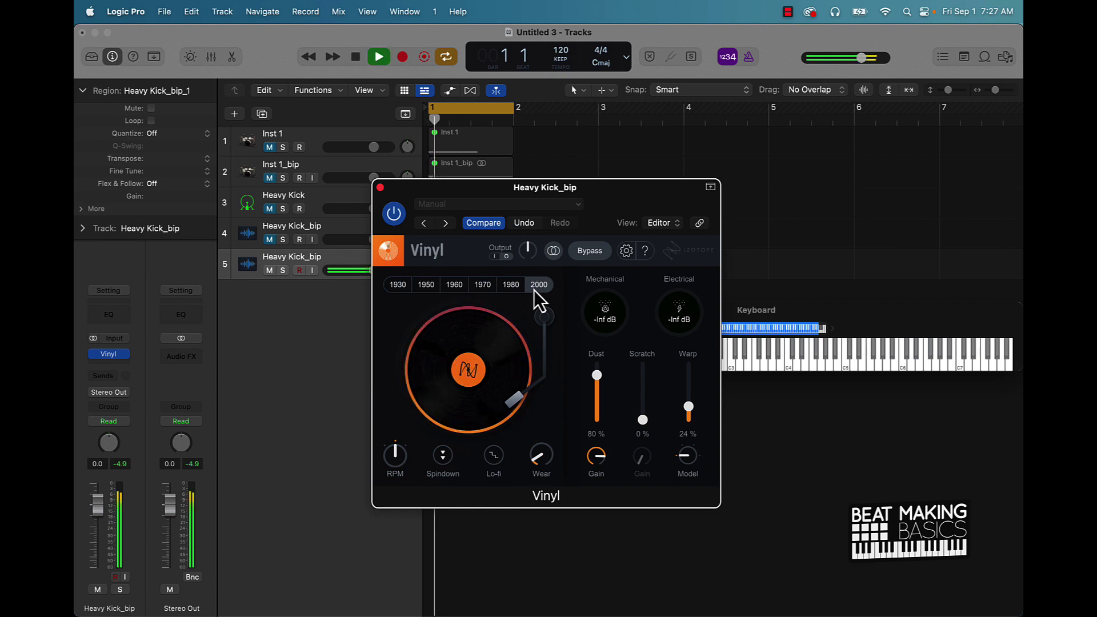
{"action": "key", "text": "space"}
{"action": "key", "text": "space"}
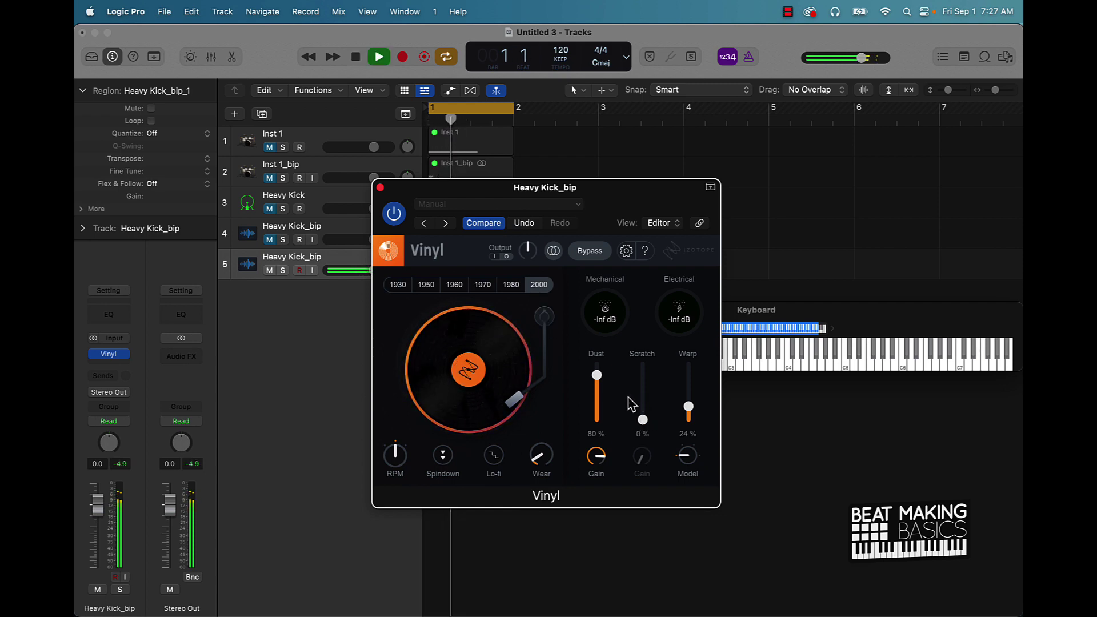
Step: Reduce Vinyl's Dust amount to about 28 % and play the kick
{"action": "key", "text": "space"}
{"action": "left_click_drag", "start_coordinate": [596, 375], "coordinate": [596, 407]}
{"action": "key", "text": "space"}
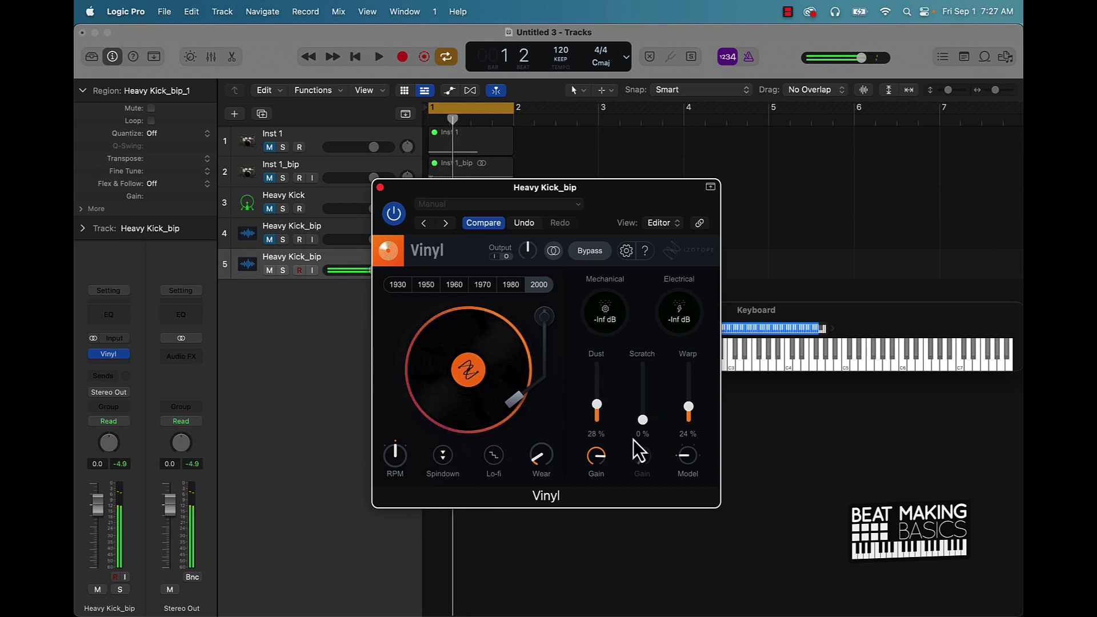
Step: Set Vinyl's Warp to 82 %, Electrical noise to -25 dB and Mechanical noise to -26 dB while auditioning the kick
{"action": "left_click_drag", "start_coordinate": [684, 414], "coordinate": [690, 375]}
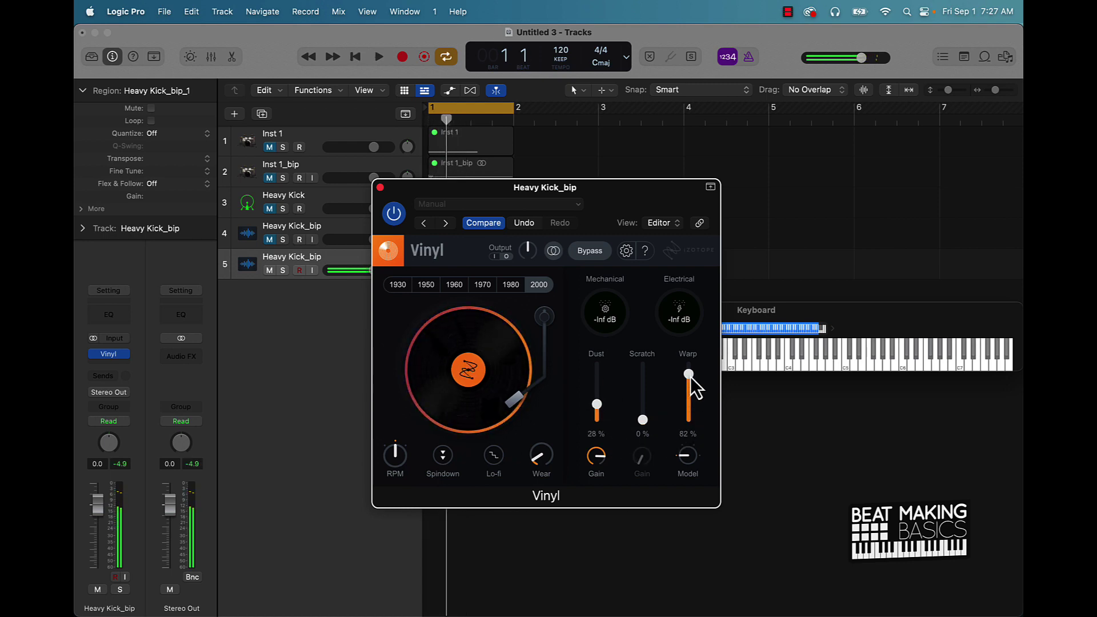
{"action": "key", "text": "space"}
{"action": "mouse_move", "coordinate": [679, 318]}
{"action": "left_mouse_down"}
{"action": "mouse_move", "coordinate": [683, 327]}
{"action": "mouse_move", "coordinate": [683, 316]}
{"action": "left_mouse_up"}
{"action": "key", "text": "space"}
{"action": "left_click_drag", "start_coordinate": [609, 323], "coordinate": [611, 316]}
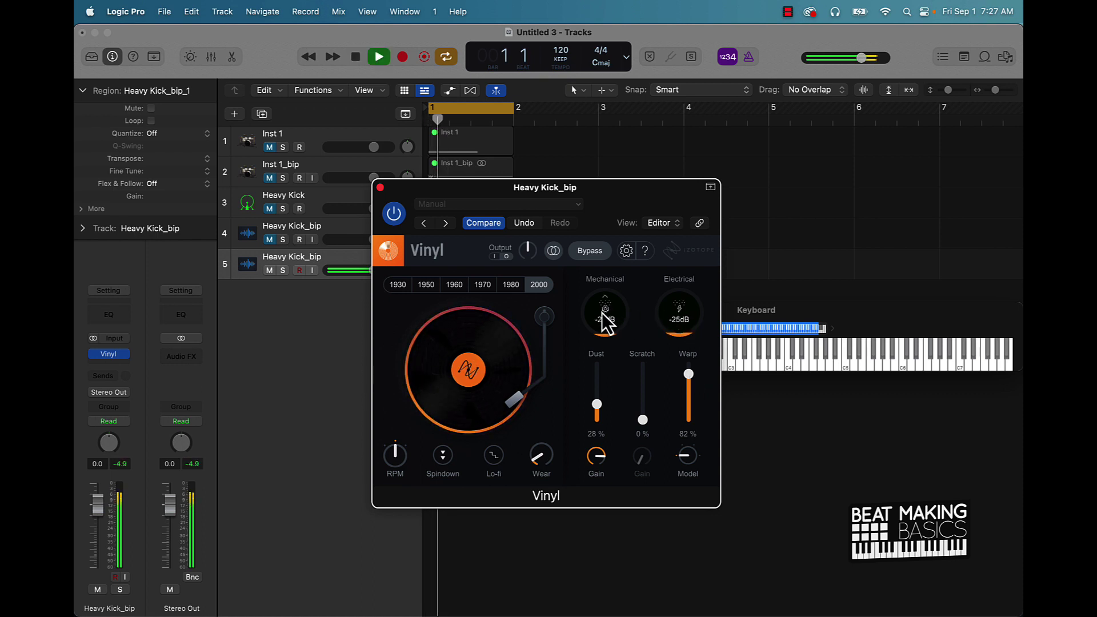
{"action": "key", "text": "space"}
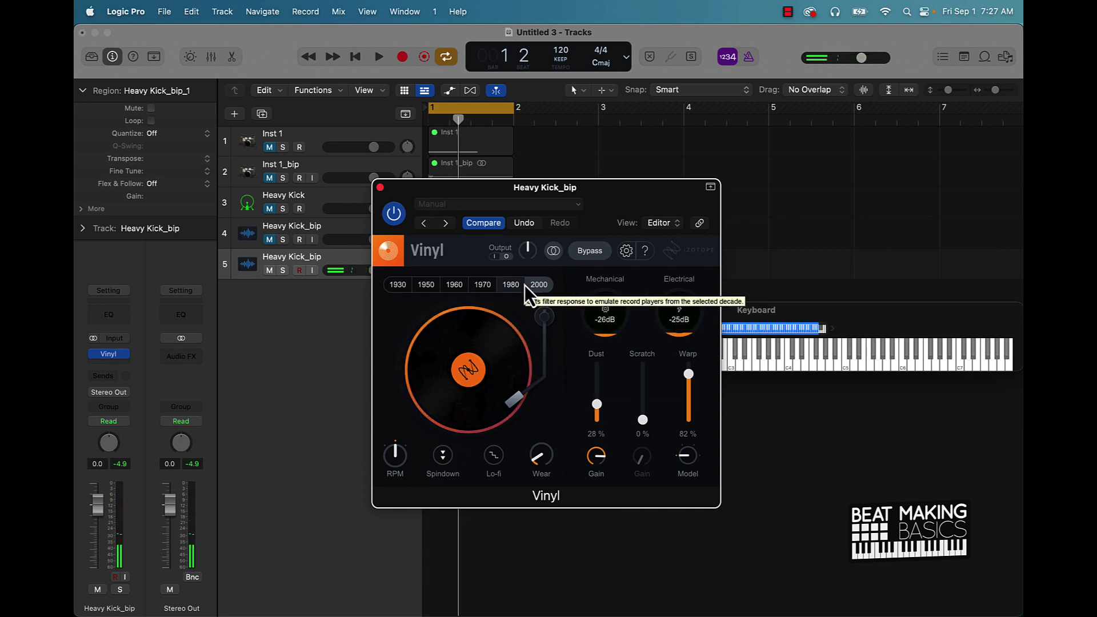
{"action": "key", "text": "space"}
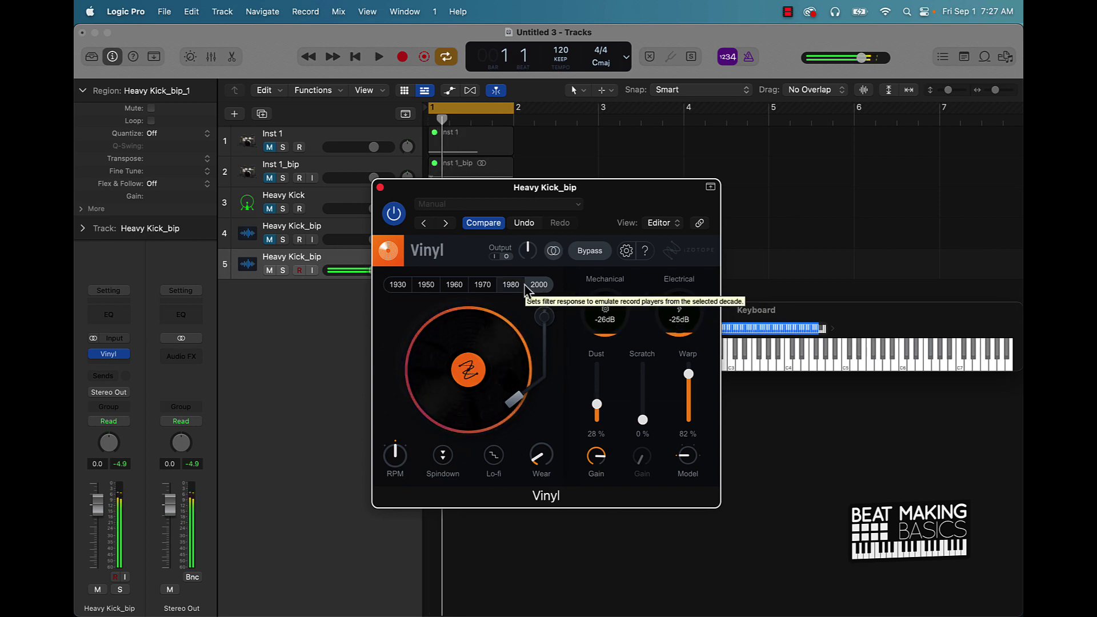
Step: Close the Vinyl plug-in and bounce the Heavy Kick_bip_1 region in place to a new audio track
{"action": "left_click", "coordinate": [380, 187]}
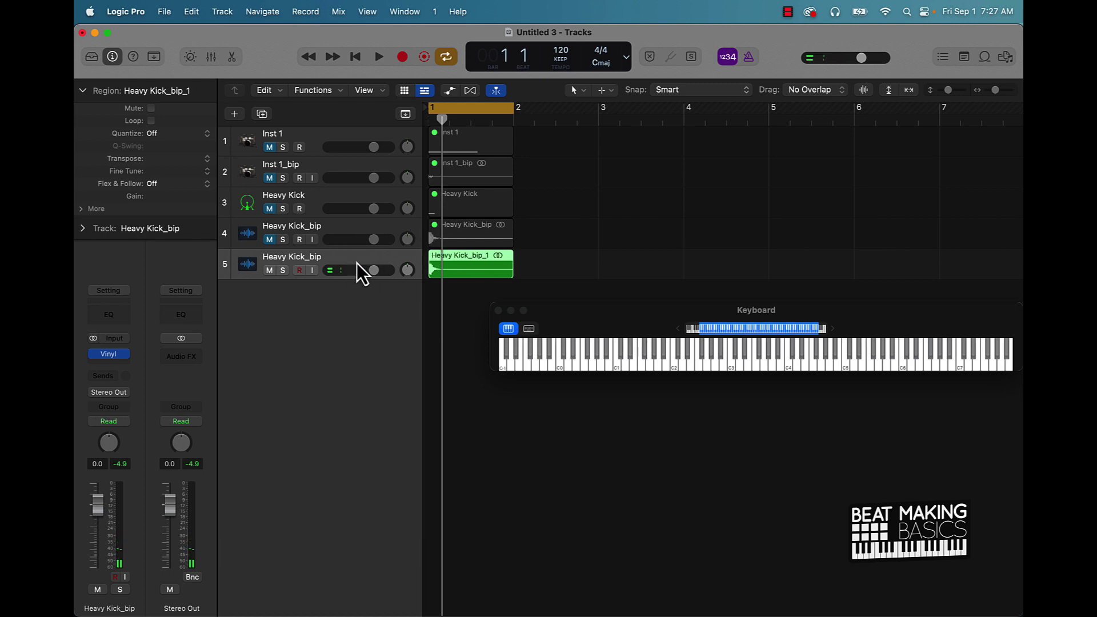
{"action": "right_click", "coordinate": [451, 264]}
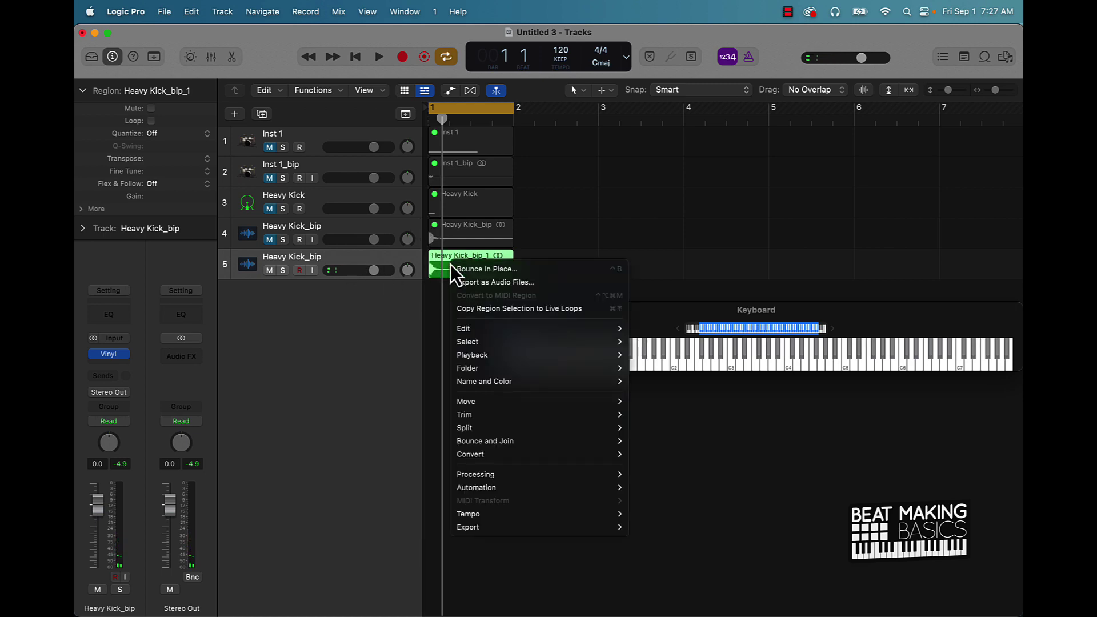
{"action": "left_click", "coordinate": [480, 272]}
{"action": "left_click", "coordinate": [642, 436]}
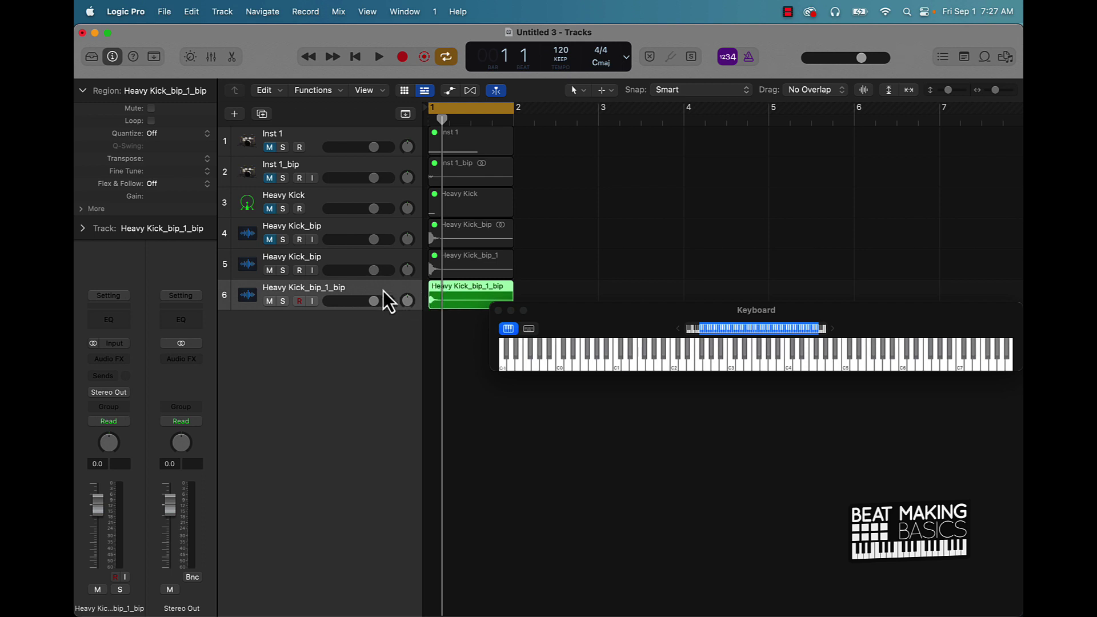
Step: Play back the Vinyl-processed kick bounced to track 6 a couple of times
{"action": "key", "text": "space"}
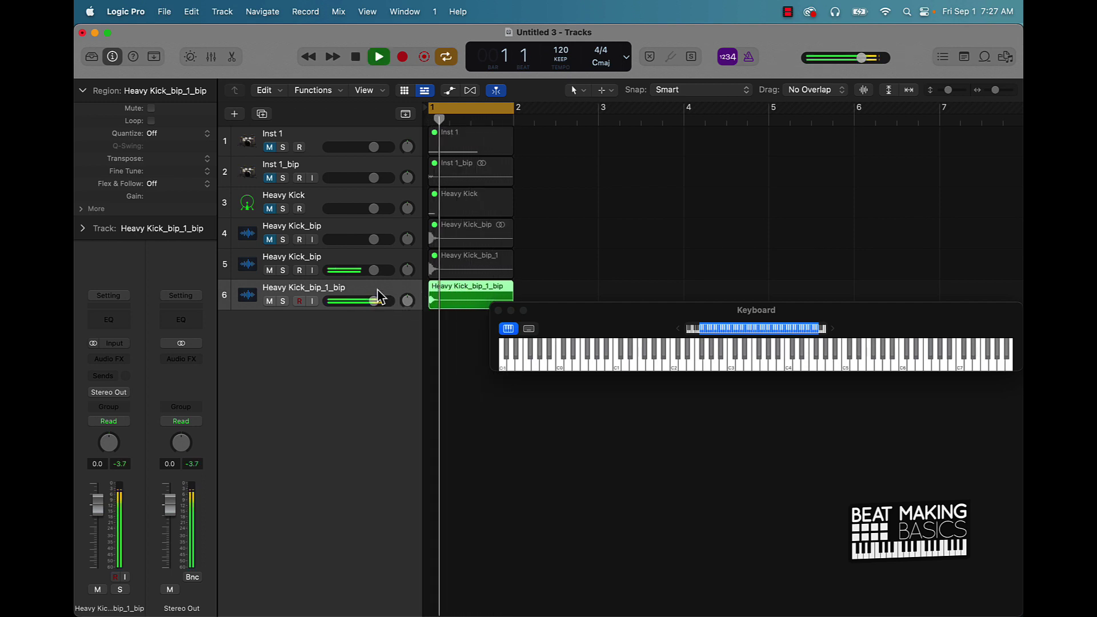
{"action": "key", "text": "space"}
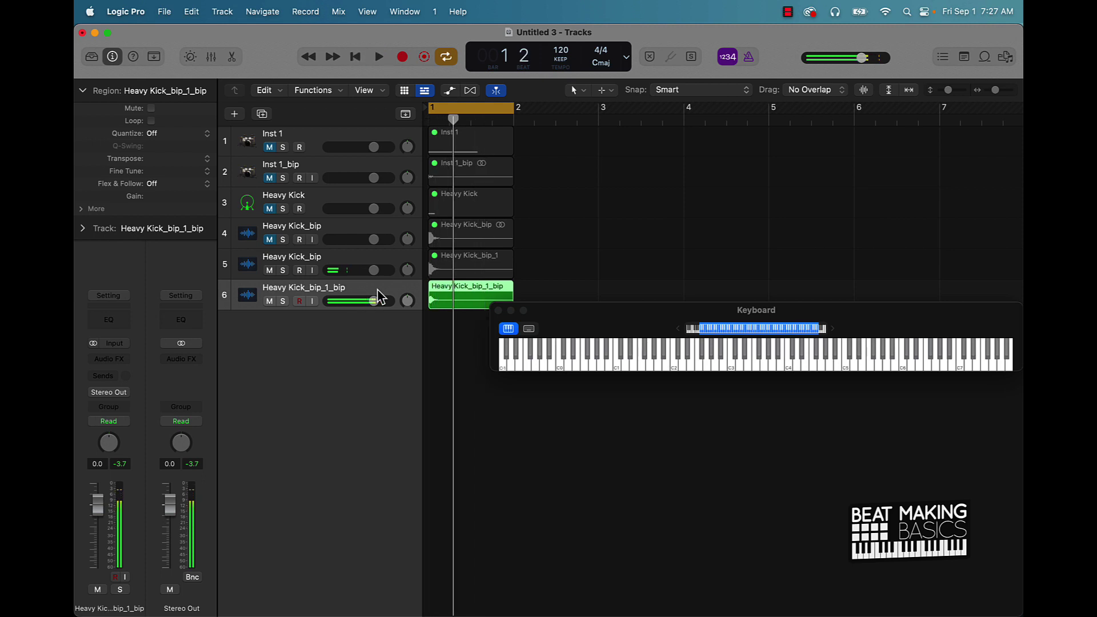
{"action": "key", "text": "space"}
{"action": "key", "text": "space"}
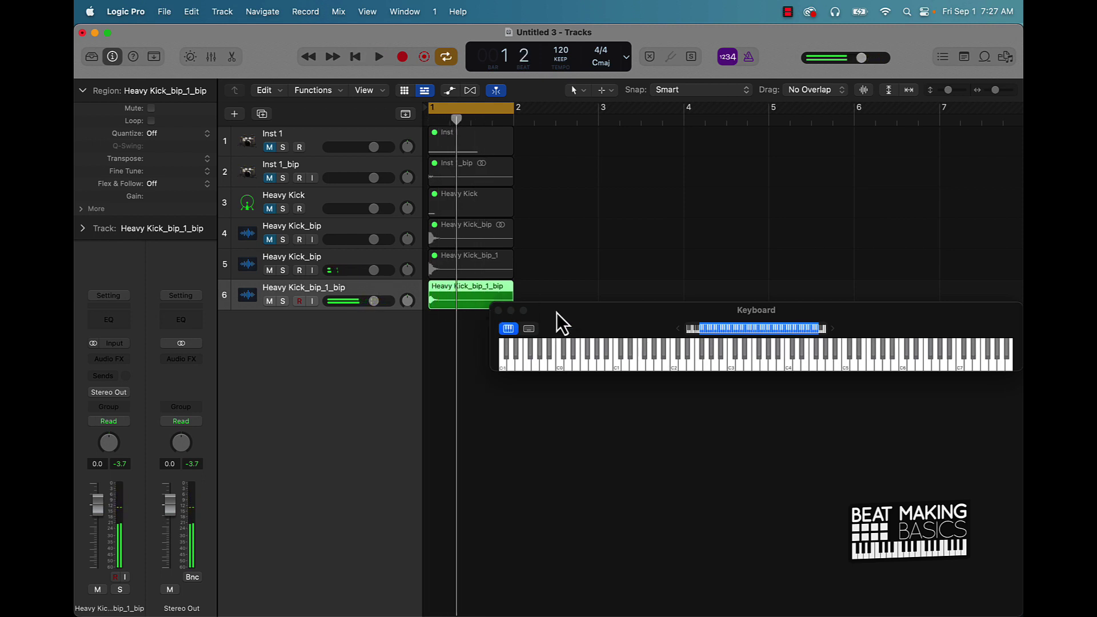
Step: Trim the kick region on track 6 to just over half a bar, fade out its end with the Fade tool and audition it
{"action": "left_click_drag", "start_coordinate": [556, 313], "coordinate": [654, 202]}
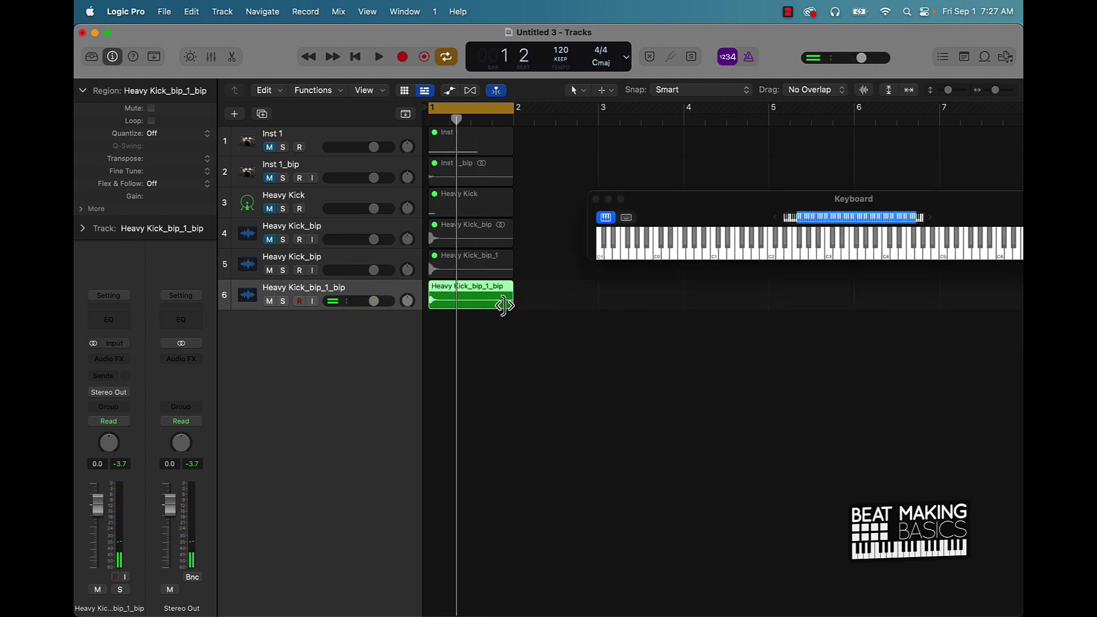
{"action": "left_click_drag", "start_coordinate": [503, 305], "coordinate": [475, 306]}
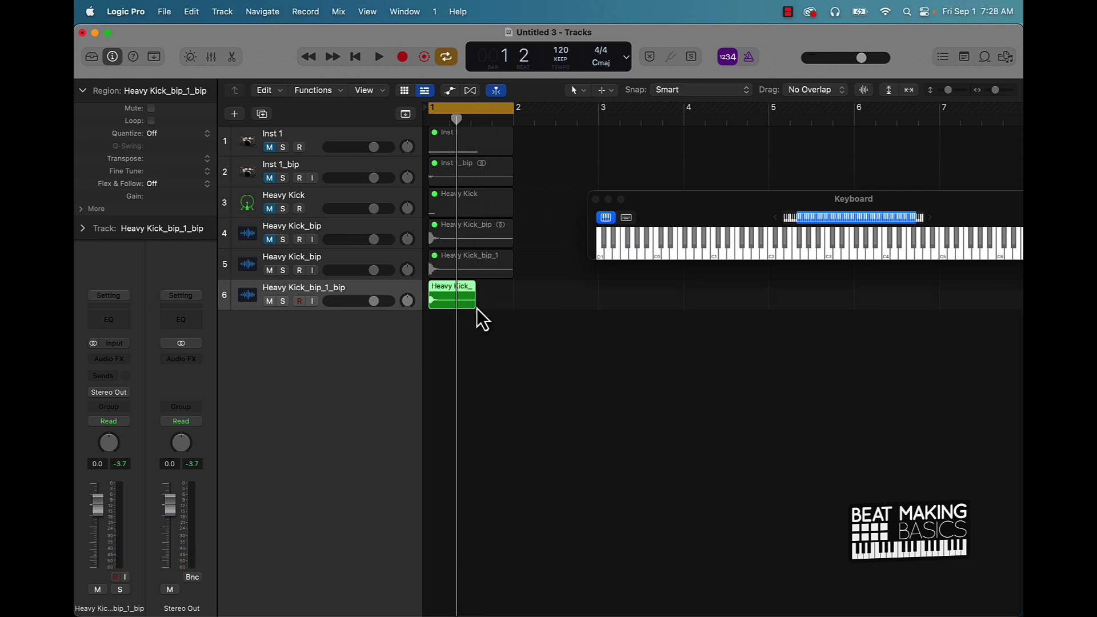
{"action": "key", "text": "t"}
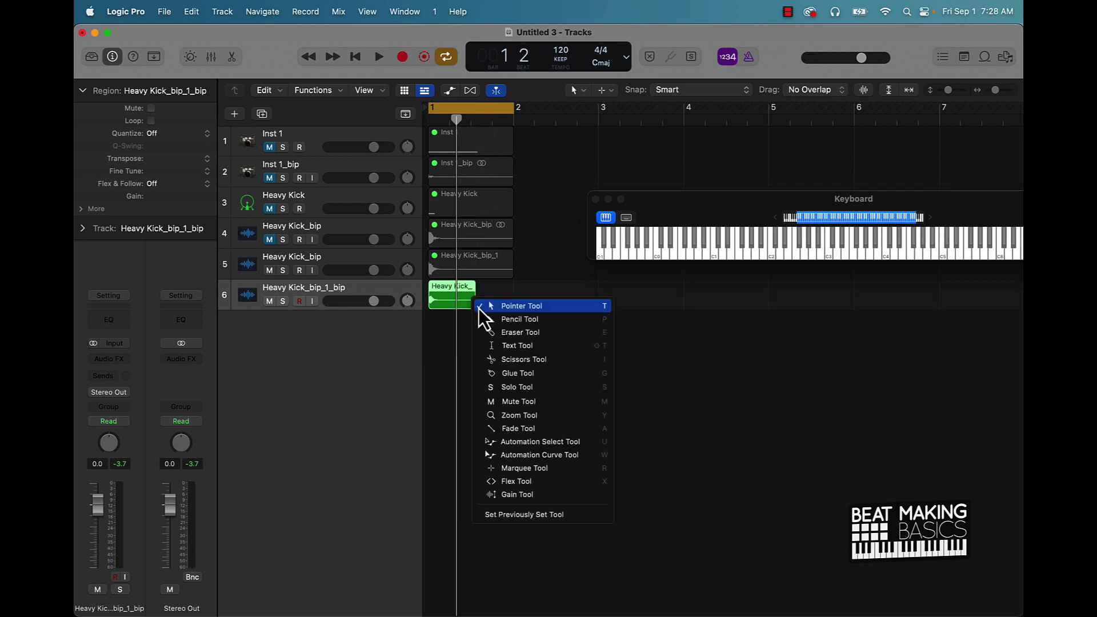
{"action": "left_click", "coordinate": [524, 430]}
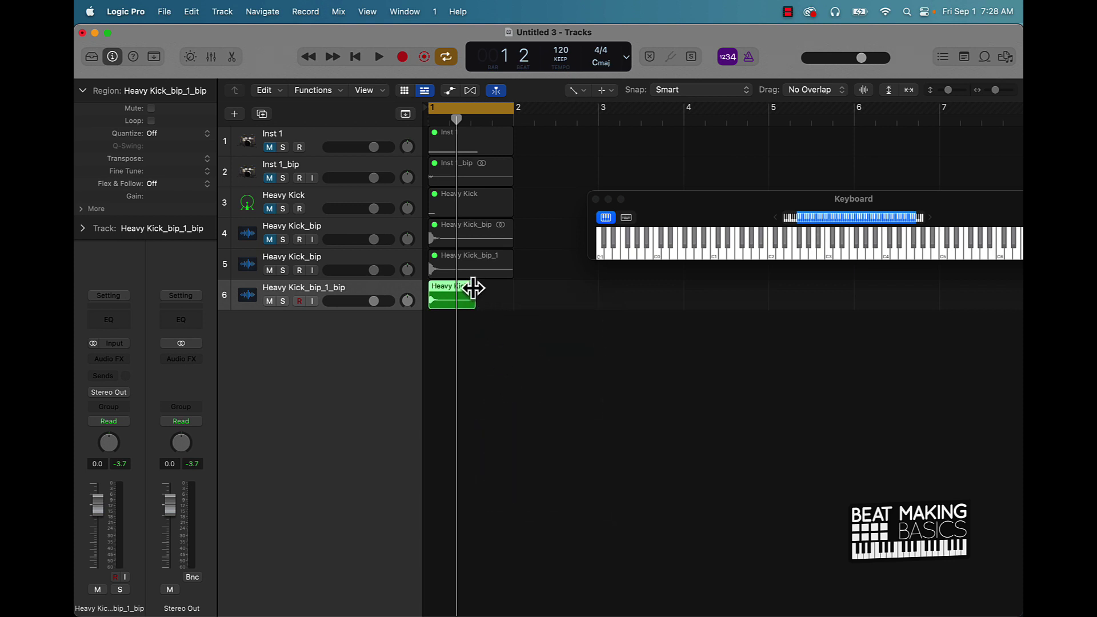
{"action": "left_click_drag", "start_coordinate": [462, 289], "coordinate": [448, 293]}
{"action": "key", "text": "space"}
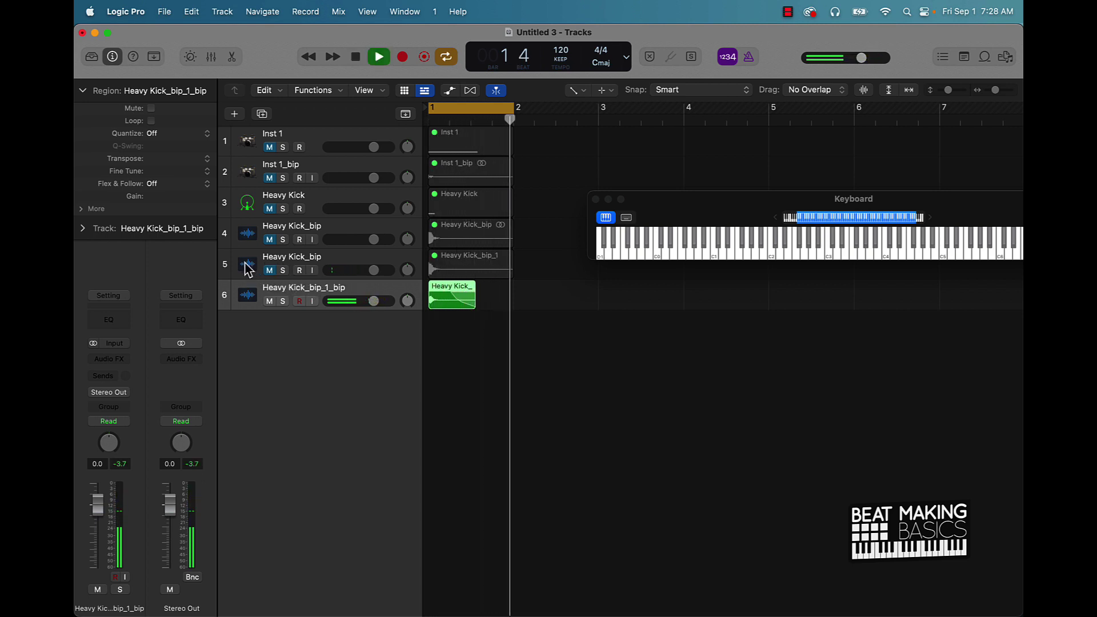
{"action": "key", "text": "space"}
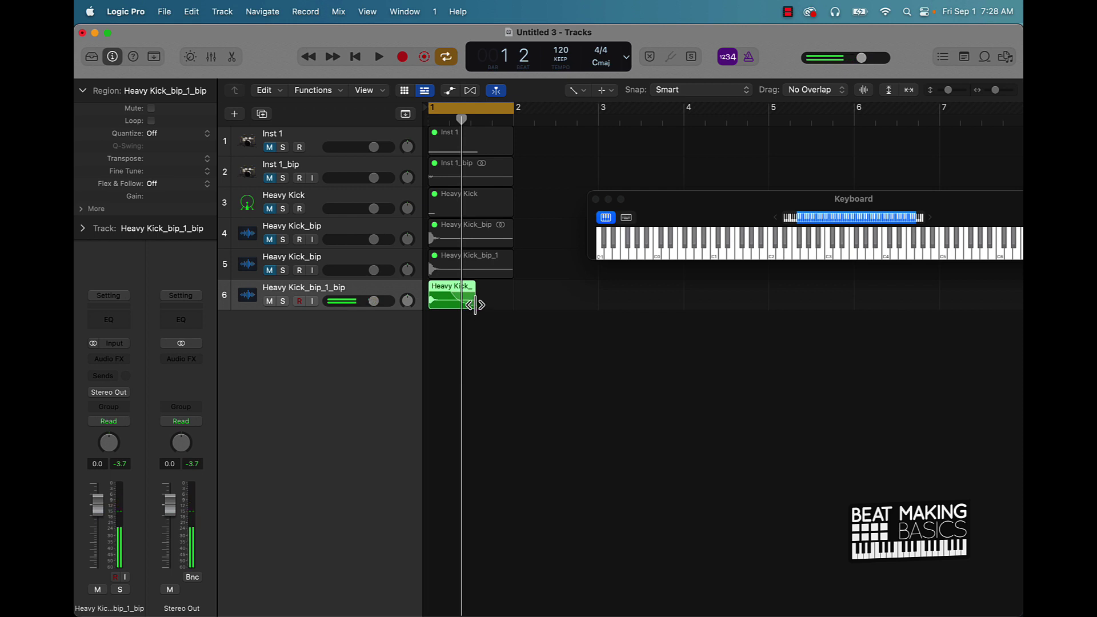